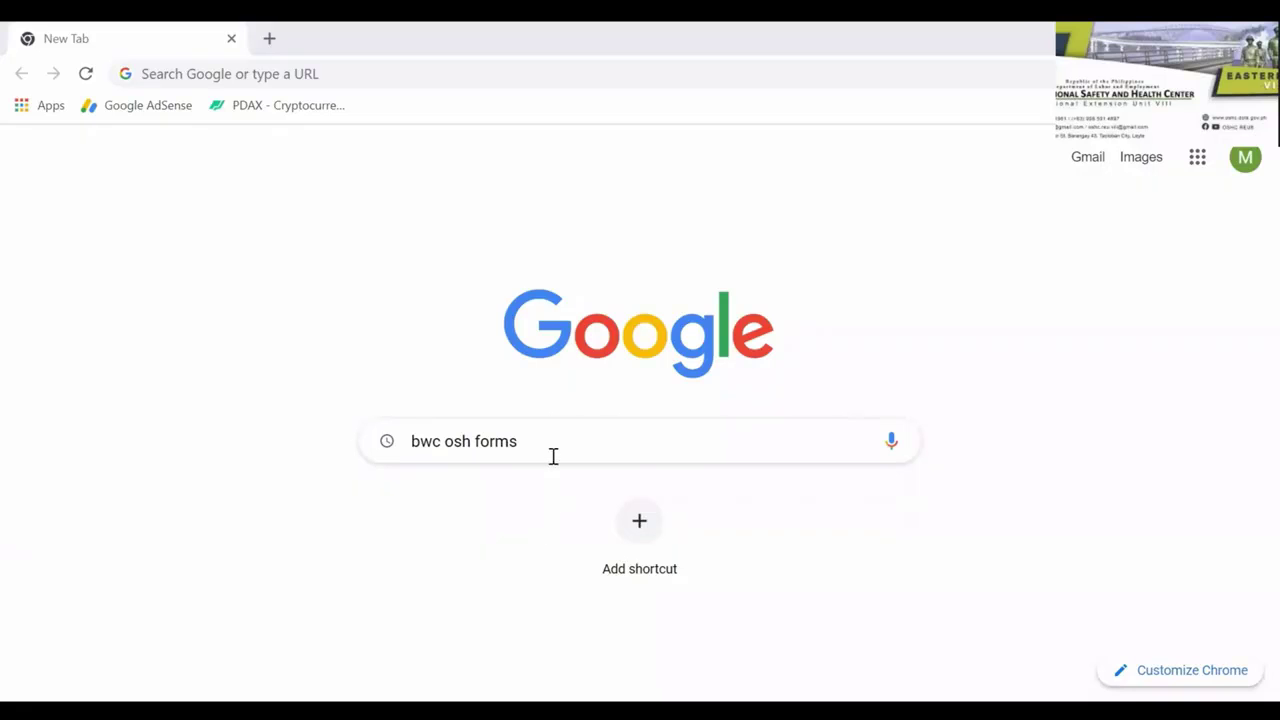
Search Google for "bwc osh forms" and open the Safety and Health section of the Bureau of Working Conditions' downloadable forms
key(Return)
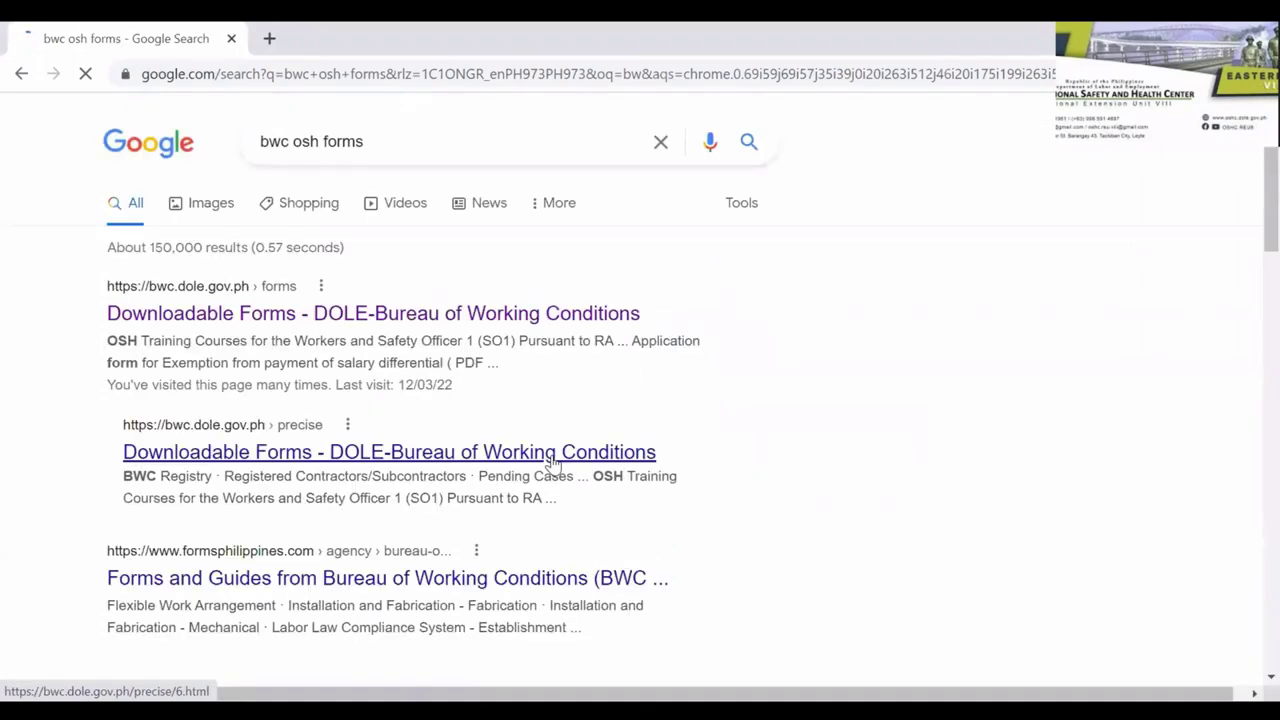
click(185, 318)
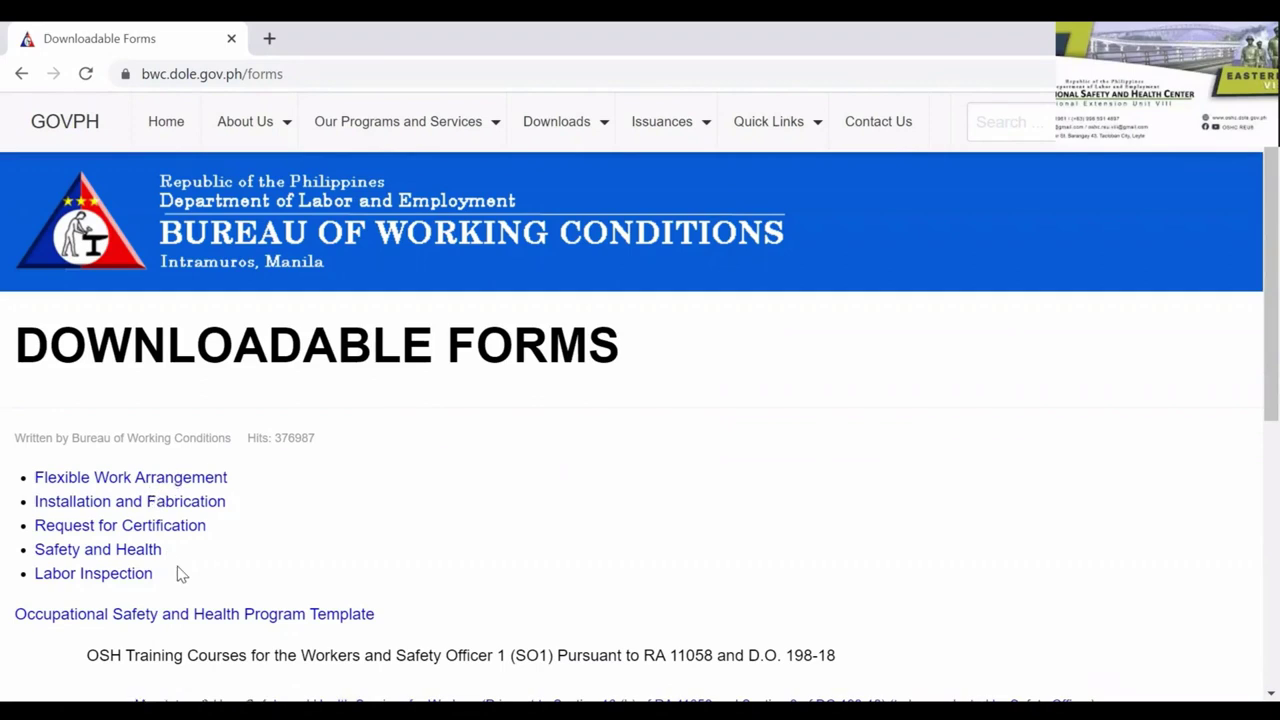
click(99, 560)
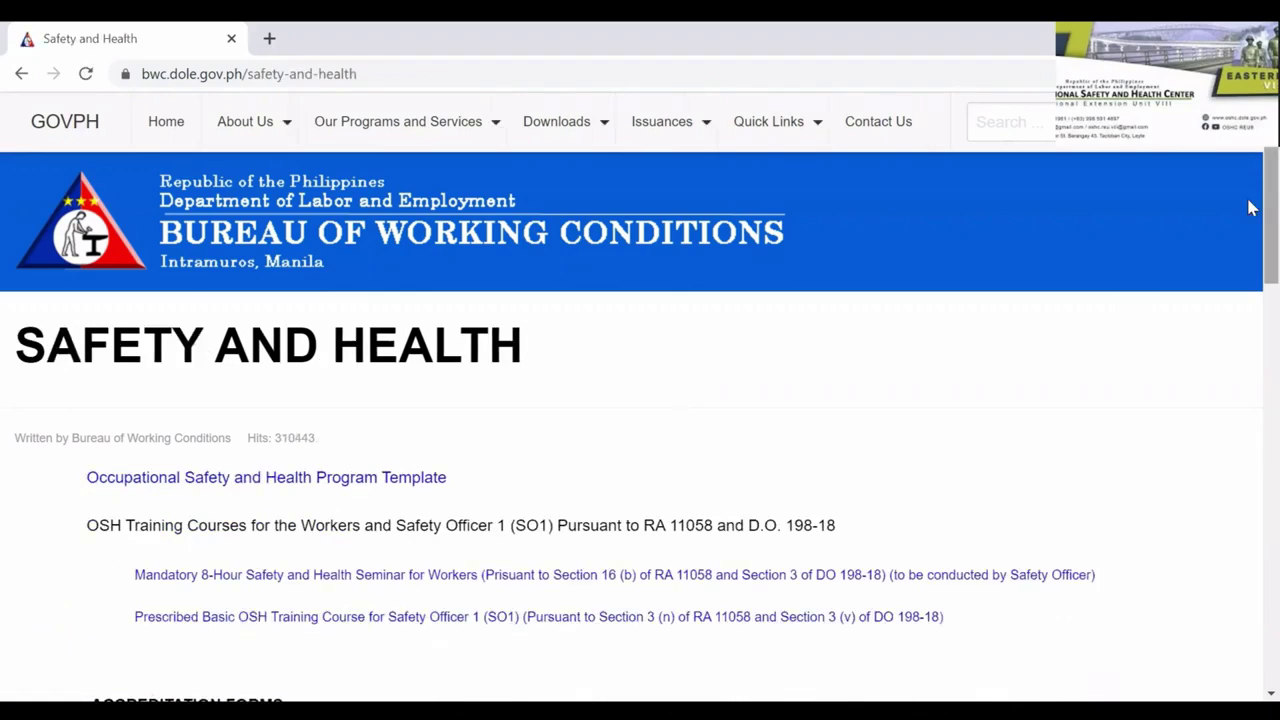
Open the Annual Work Accident/Illness Exposure Data Report form listed under OSH Registration and Reportorial Requirements
scroll(1250, 206, down, 6)
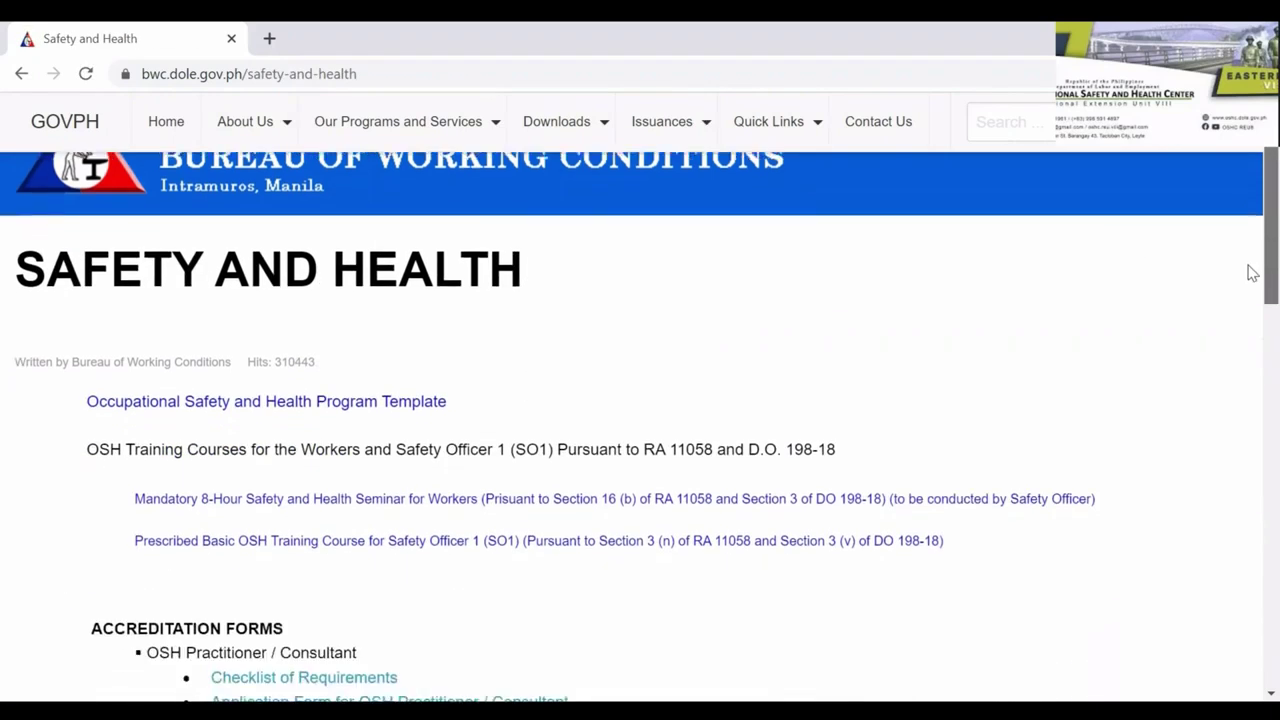
scroll(1250, 420, down, 2)
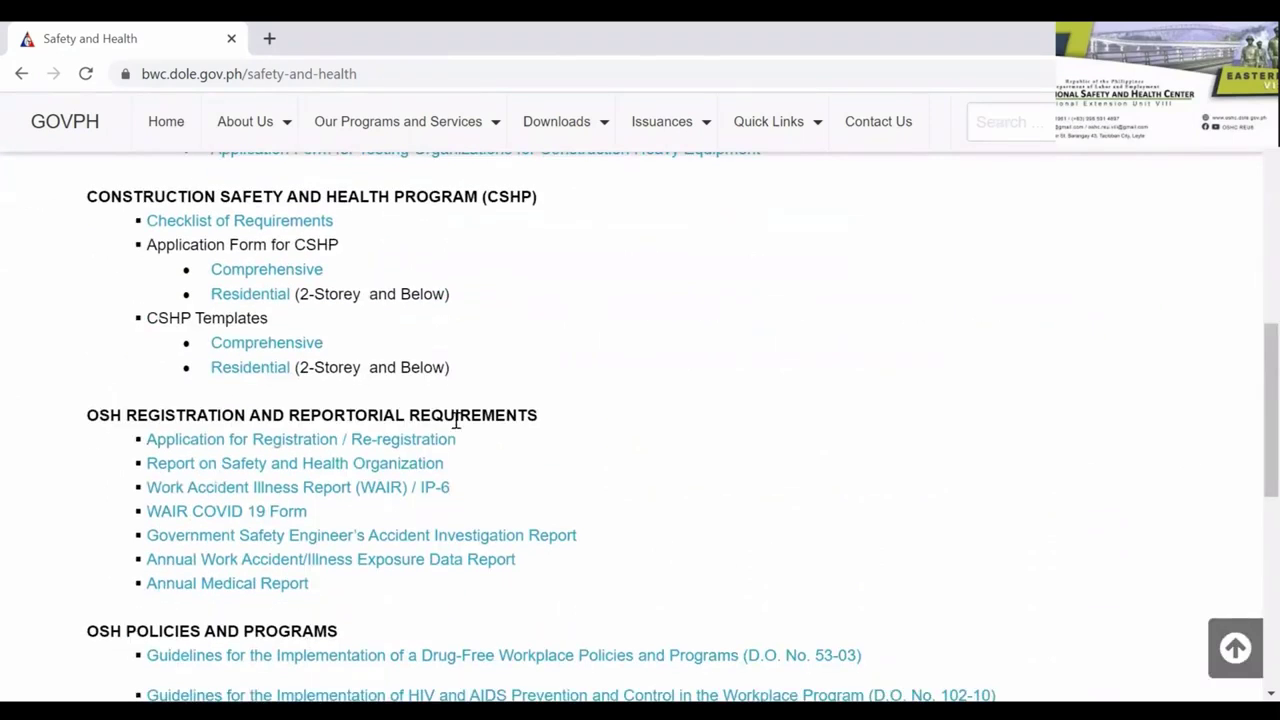
click(228, 565)
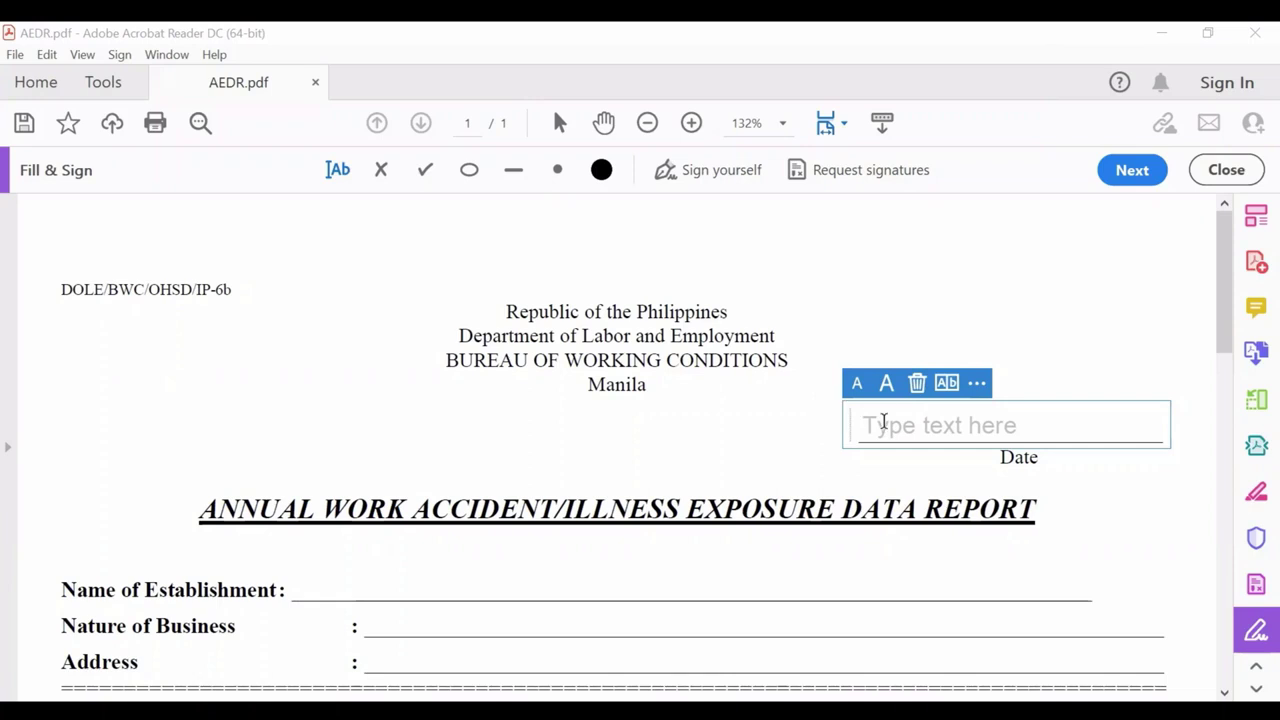
In AEDR.pdf in Adobe Acrobat Reader, fill in the report's Date line with January 15,2022
click(885, 418)
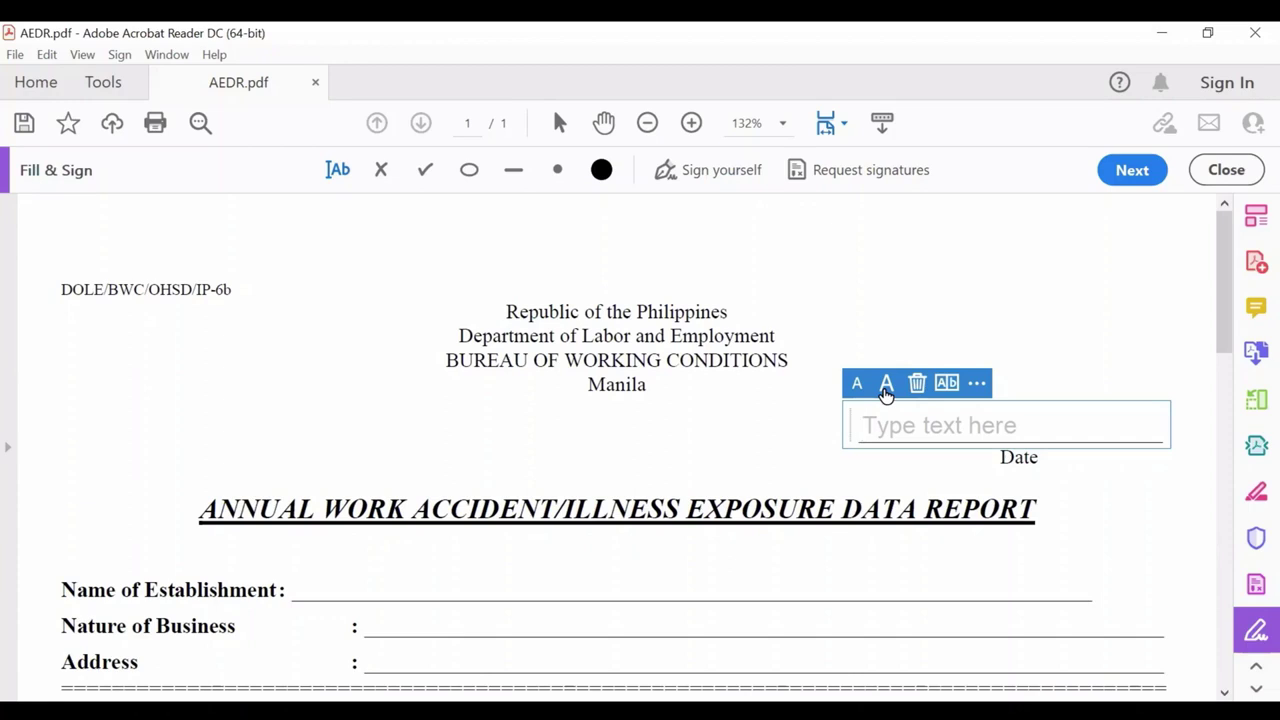
text(J)
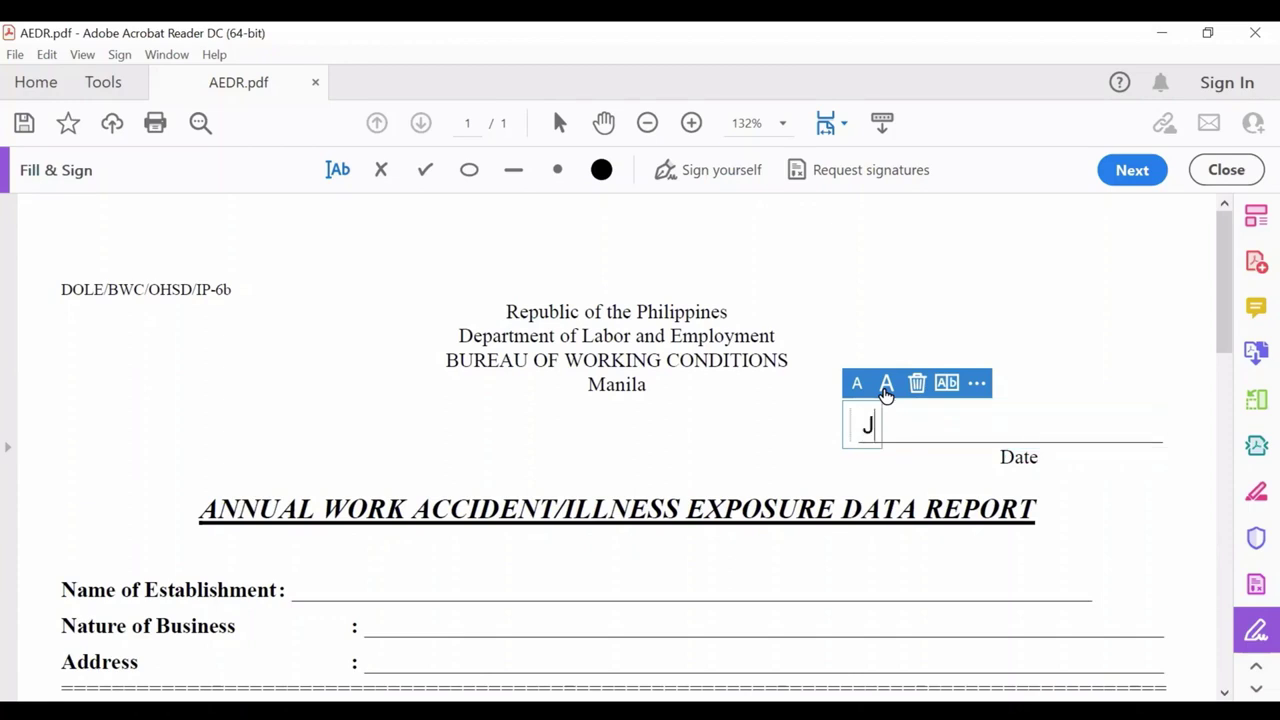
text(anuary )
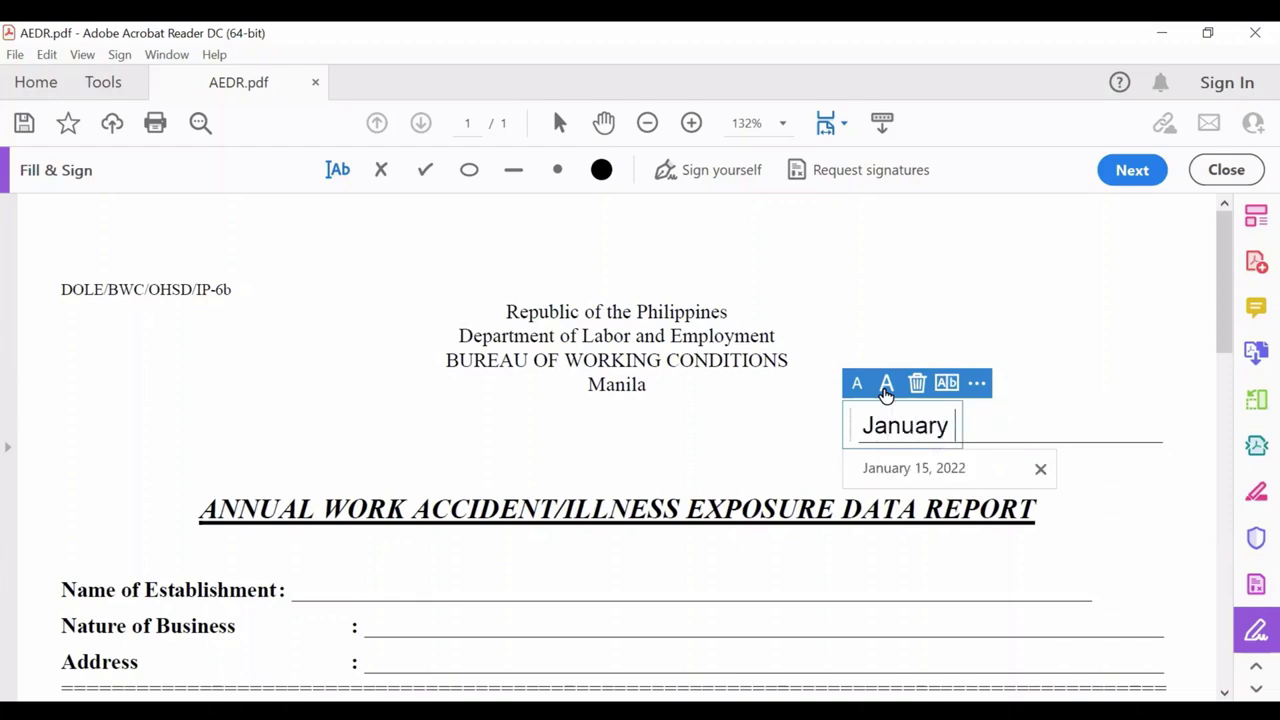
text(15,2022)
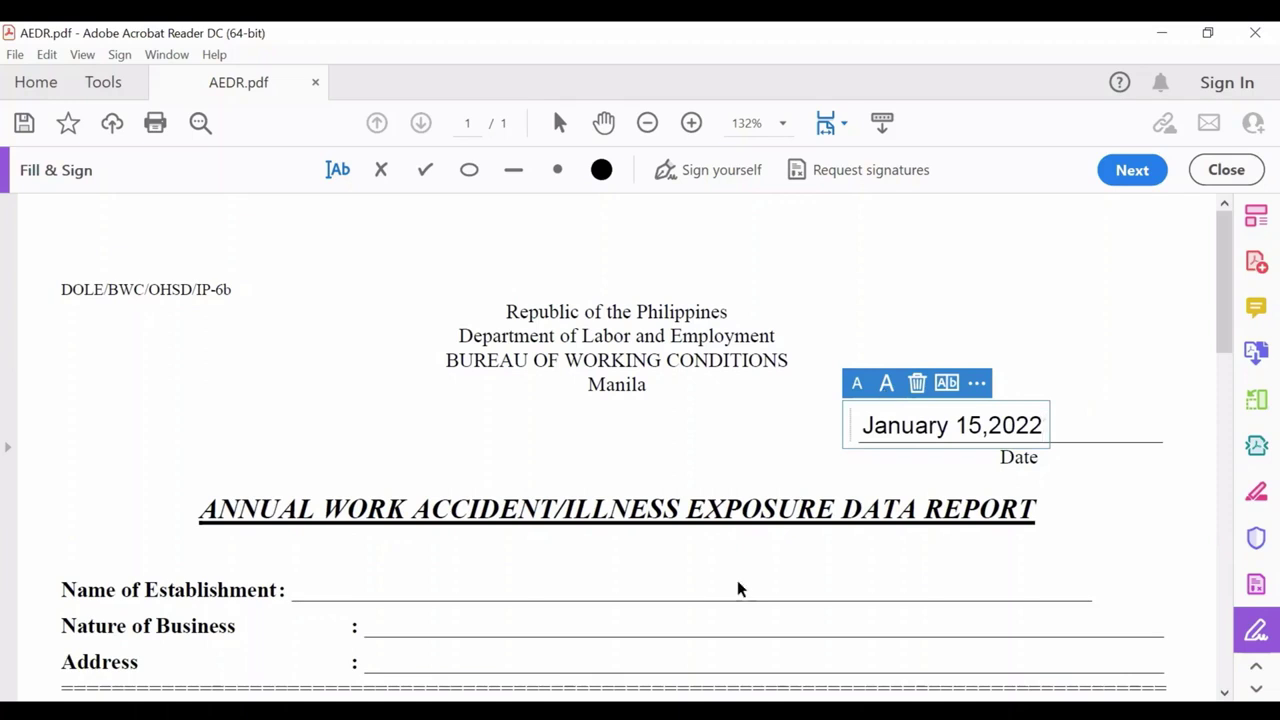
click(700, 573)
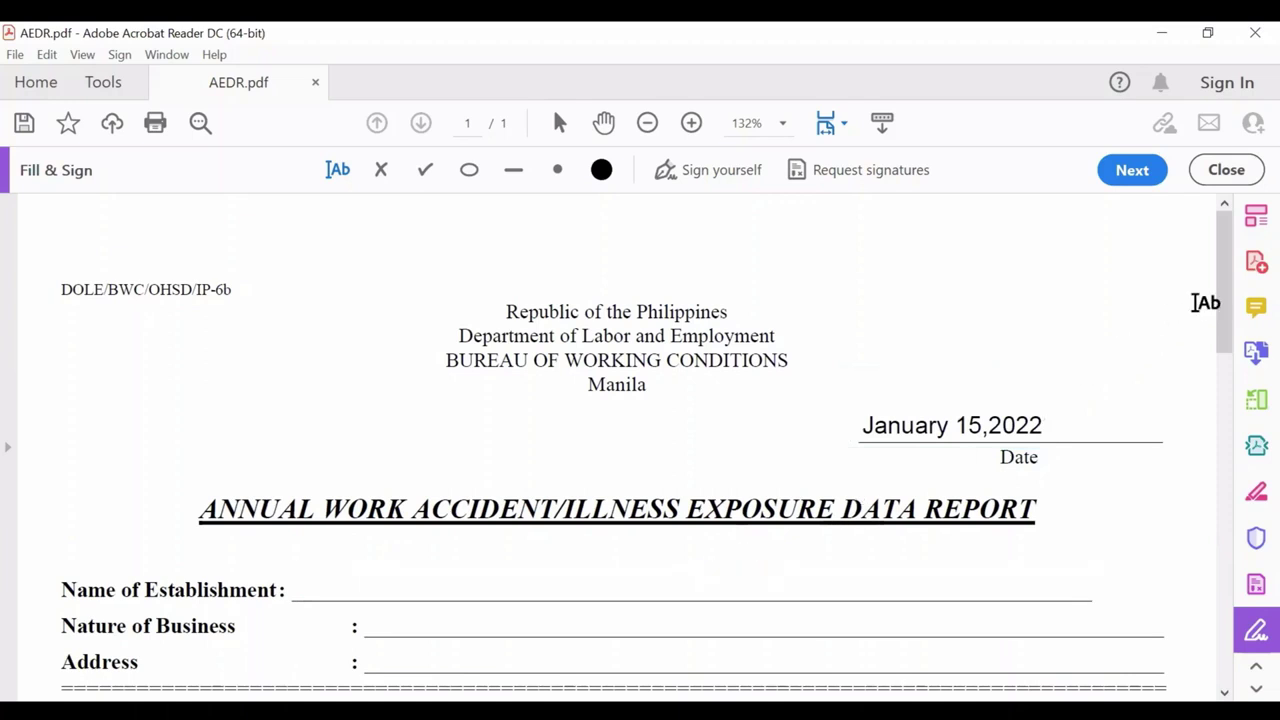
Enter ABC Company as the Name of Establishment and Construction as the Nature of Business
drag(1226, 306, 1223, 357)
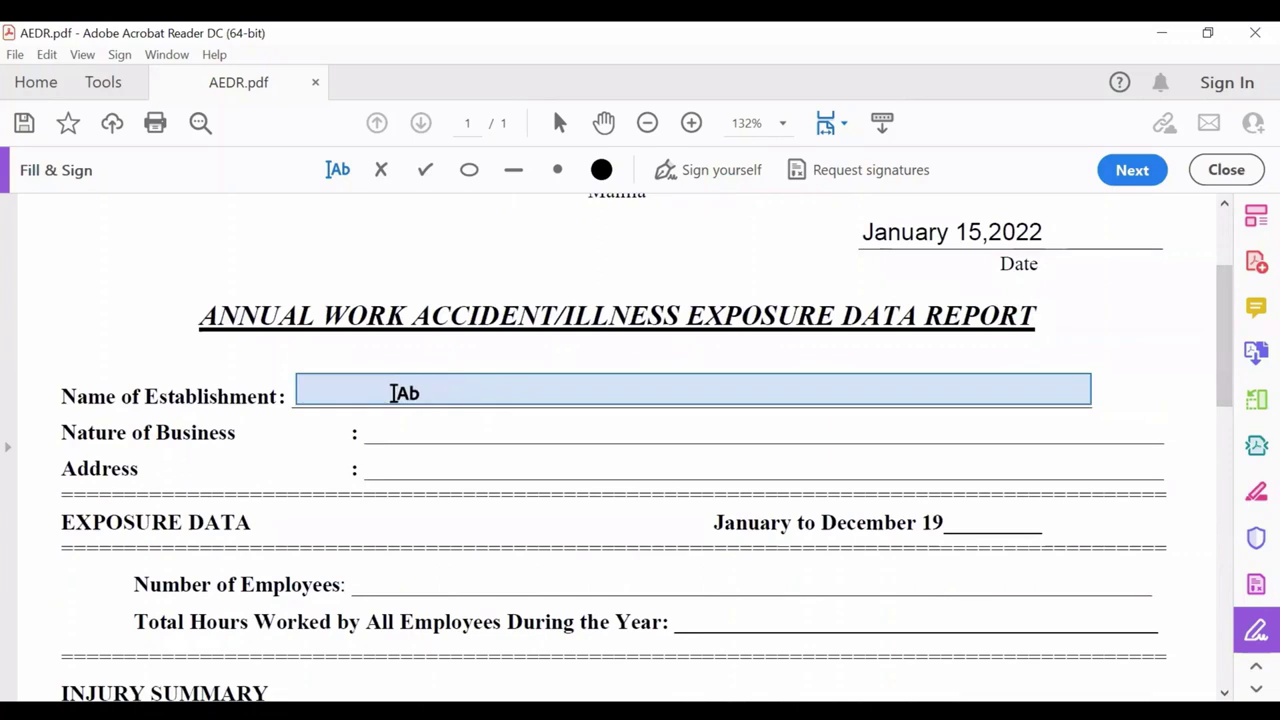
click(392, 393)
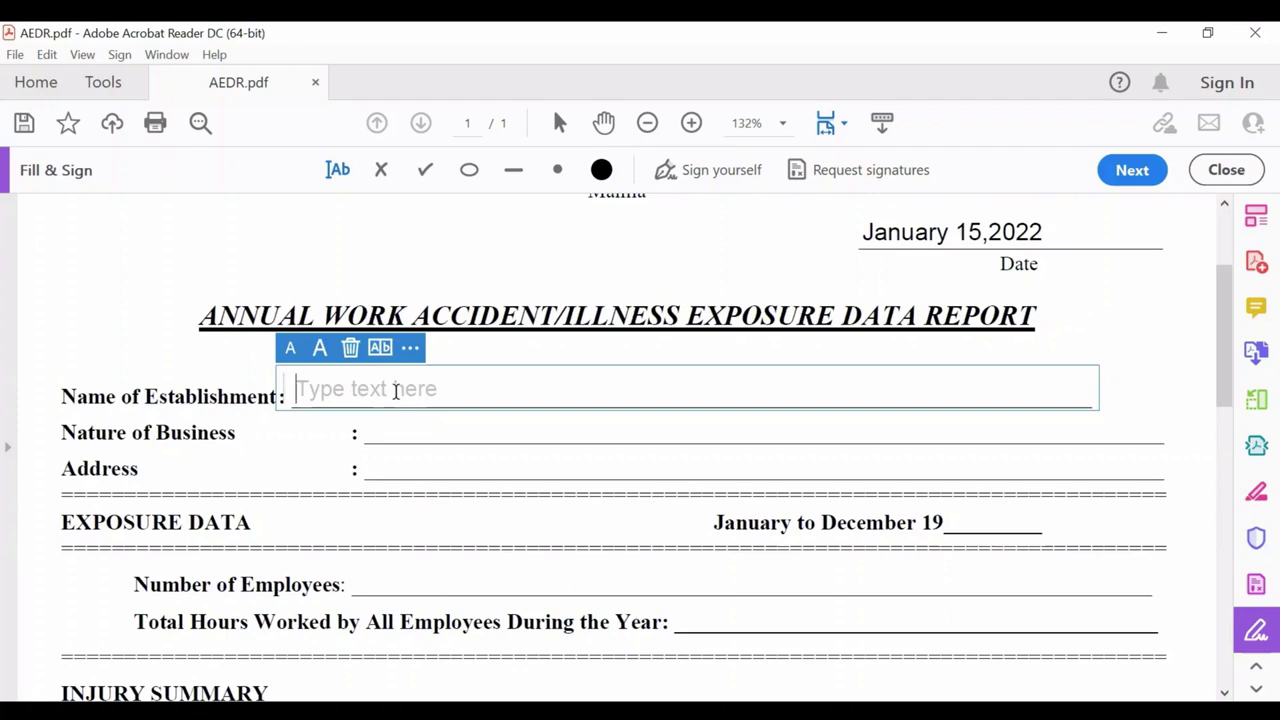
text(ABC Company)
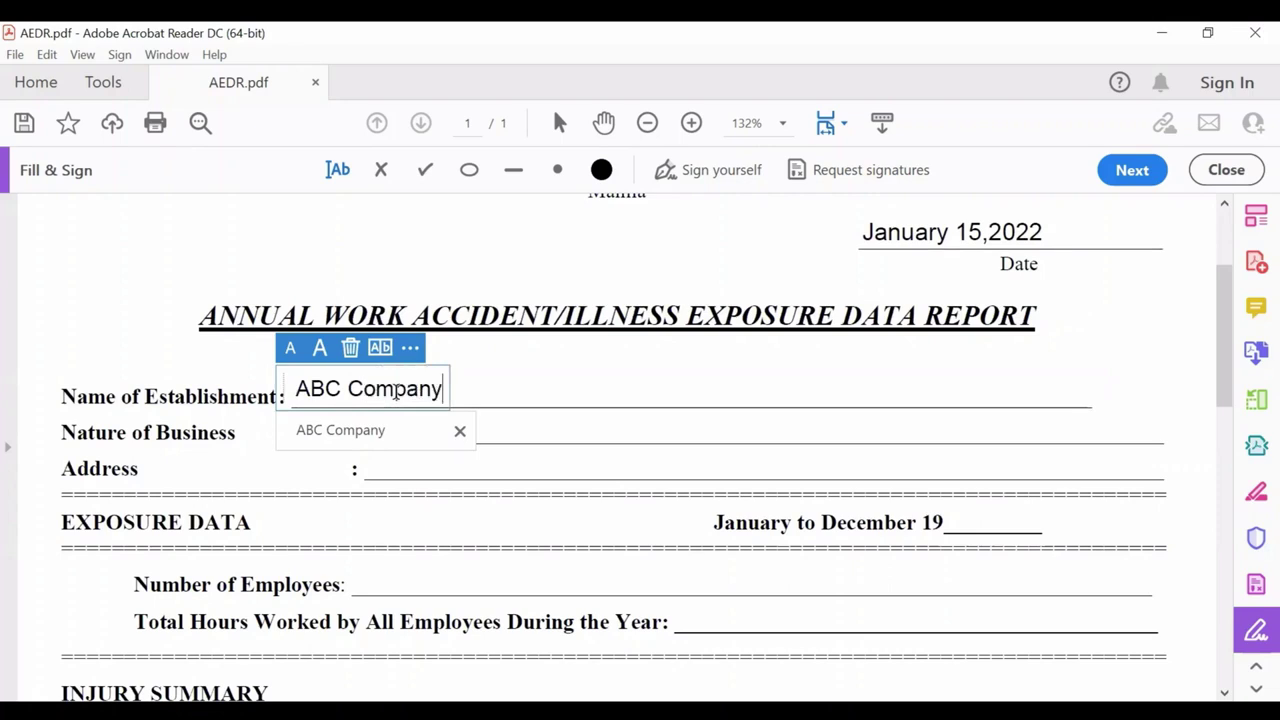
click(490, 420)
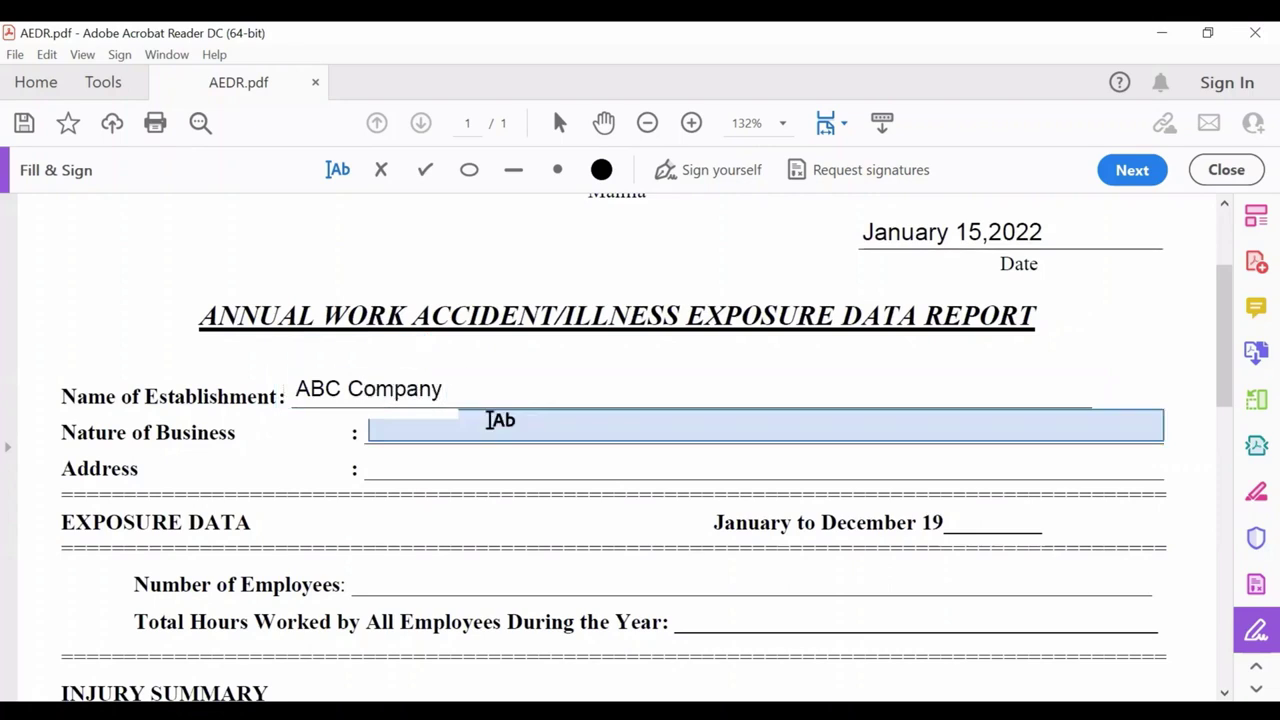
click(409, 428)
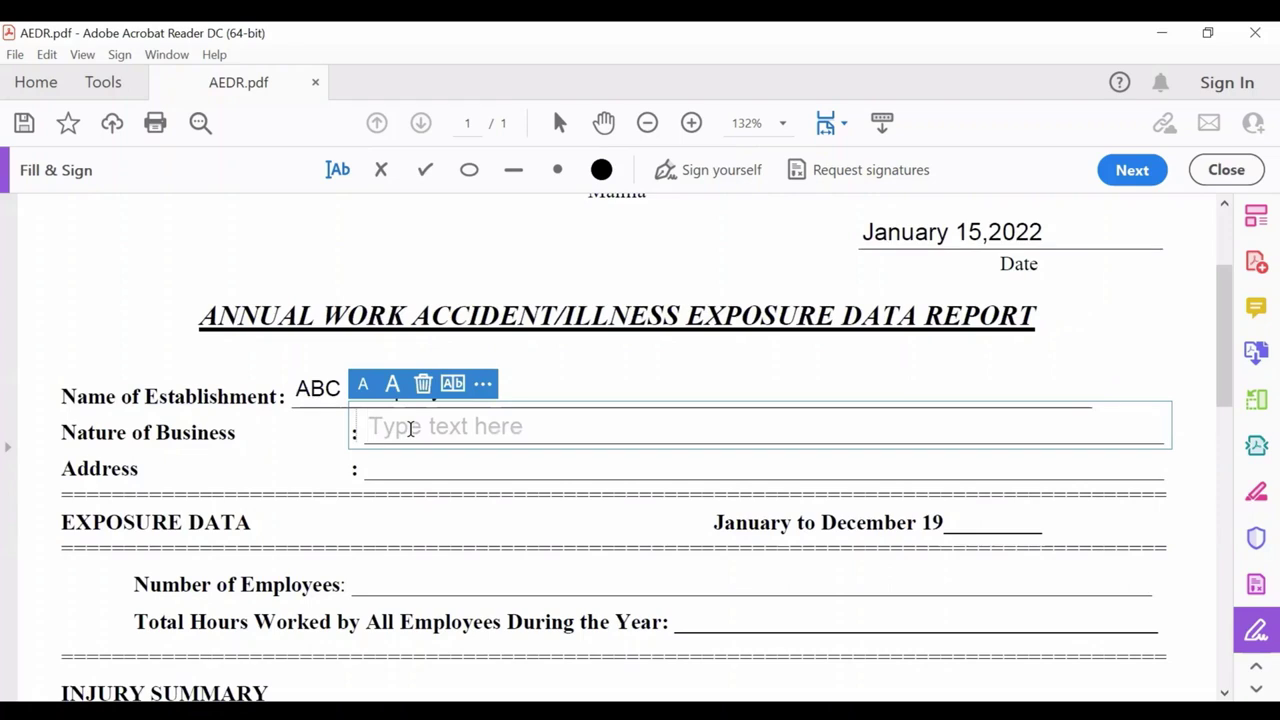
text(Cons)
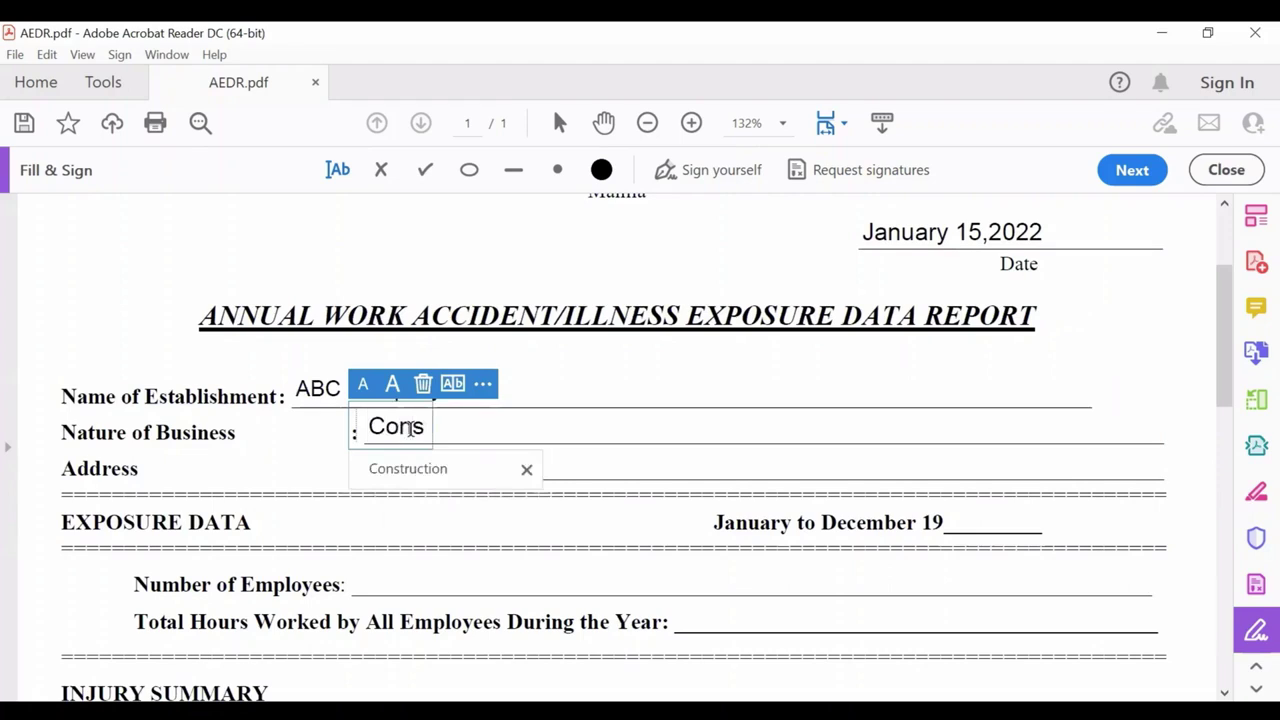
text(truction)
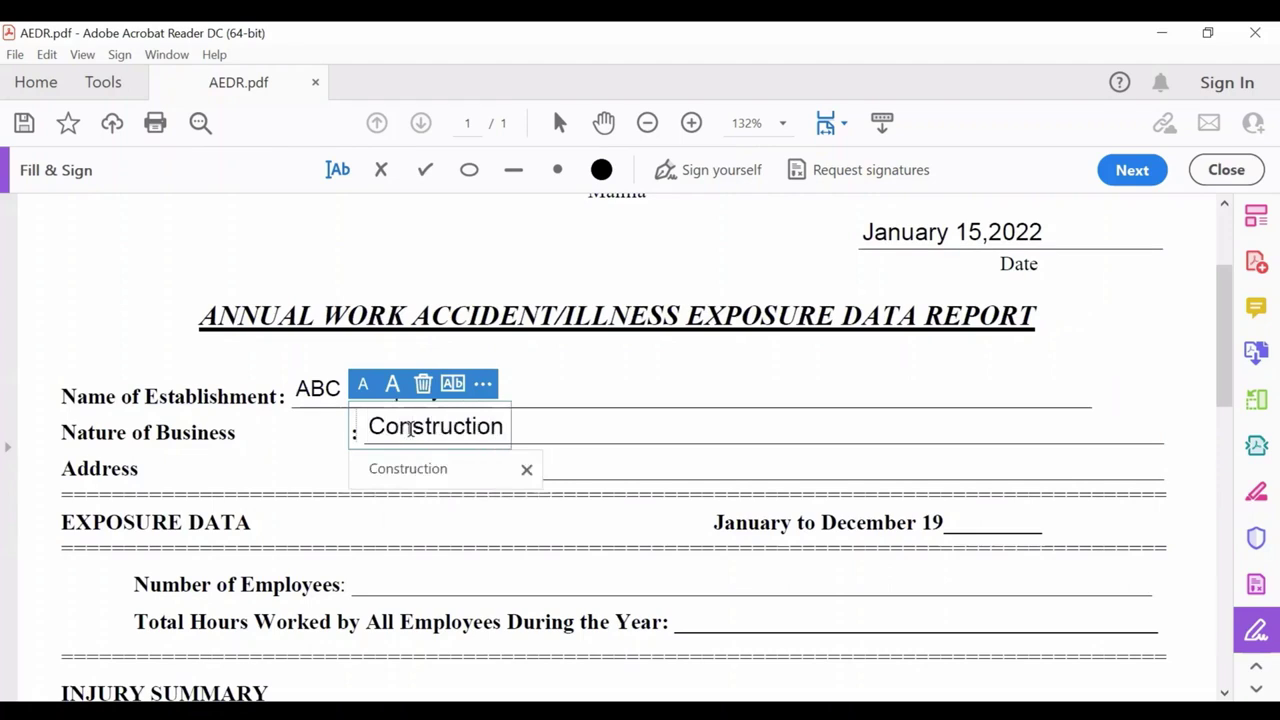
click(654, 463)
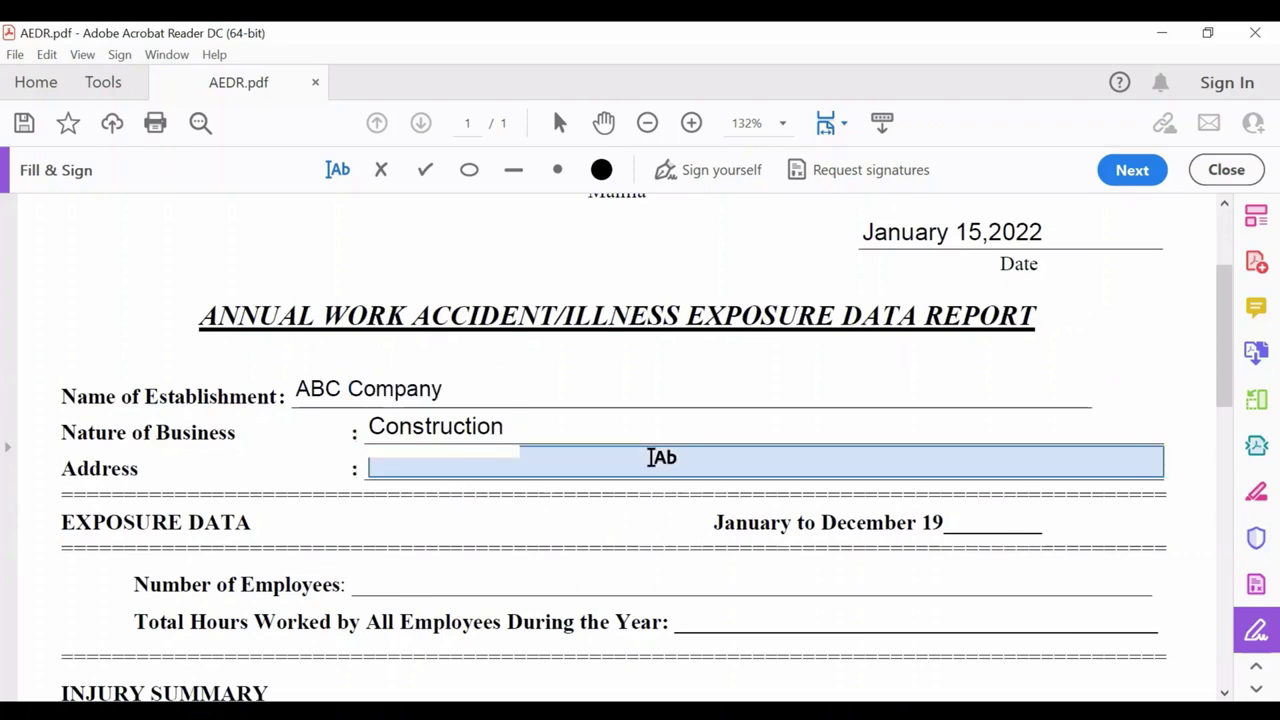
Fill in the Address line with the establishment's barangay, city and province
click(402, 463)
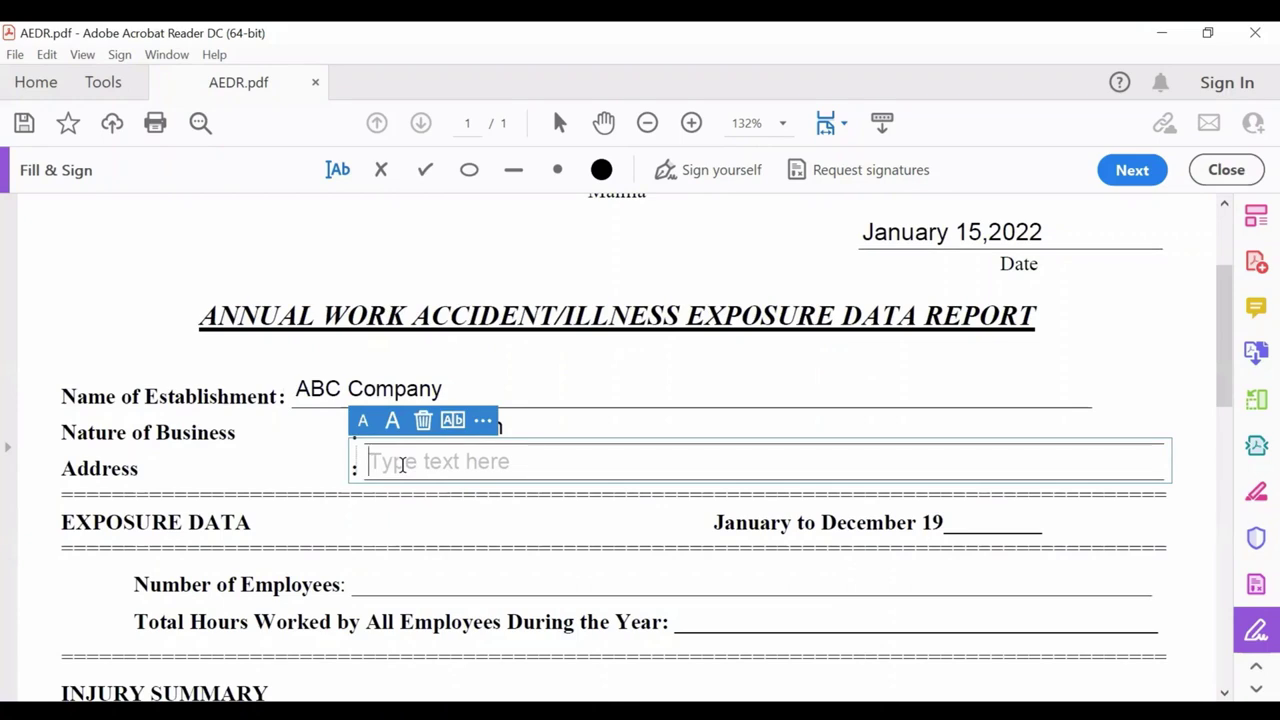
text(Ti)
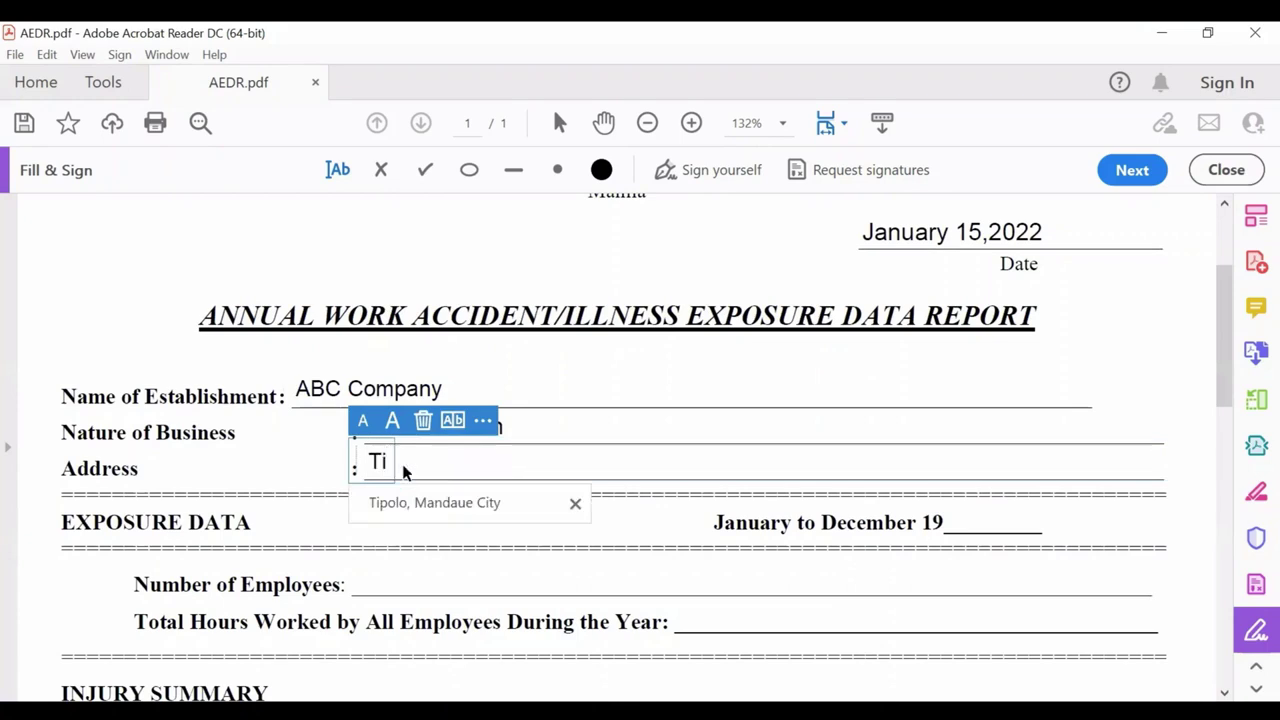
text(polo, Mand)
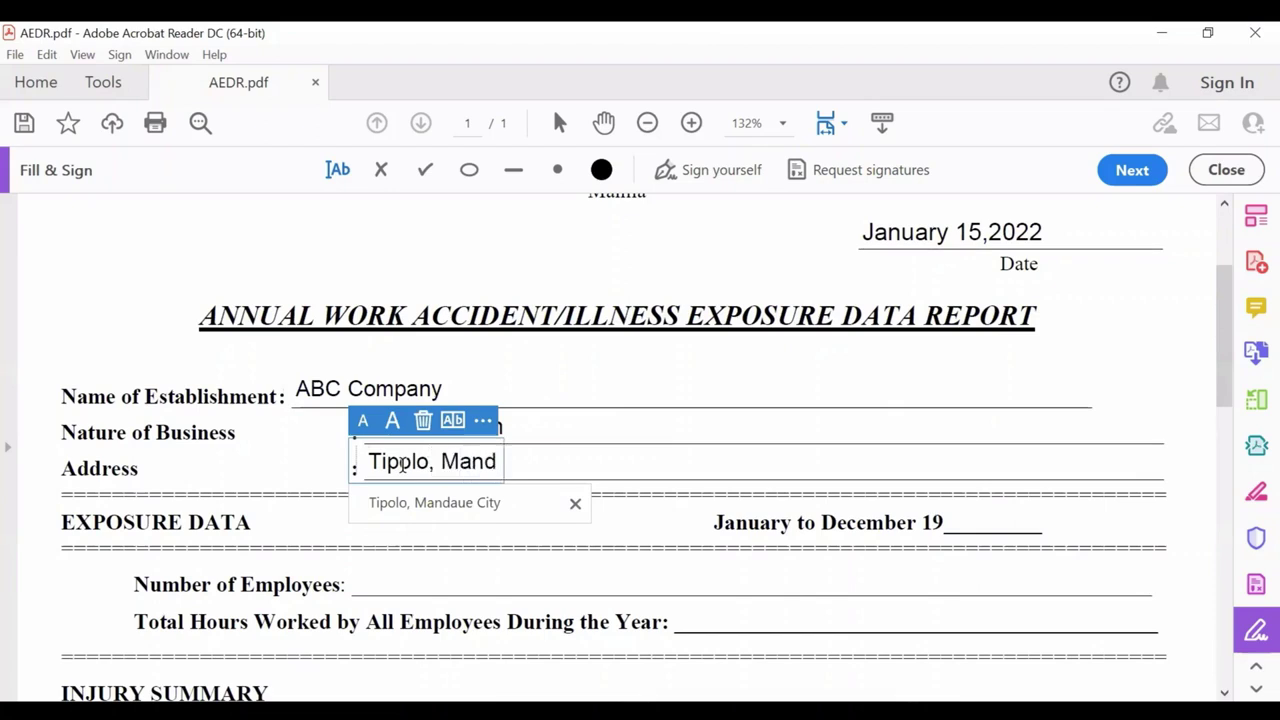
text(aue City)
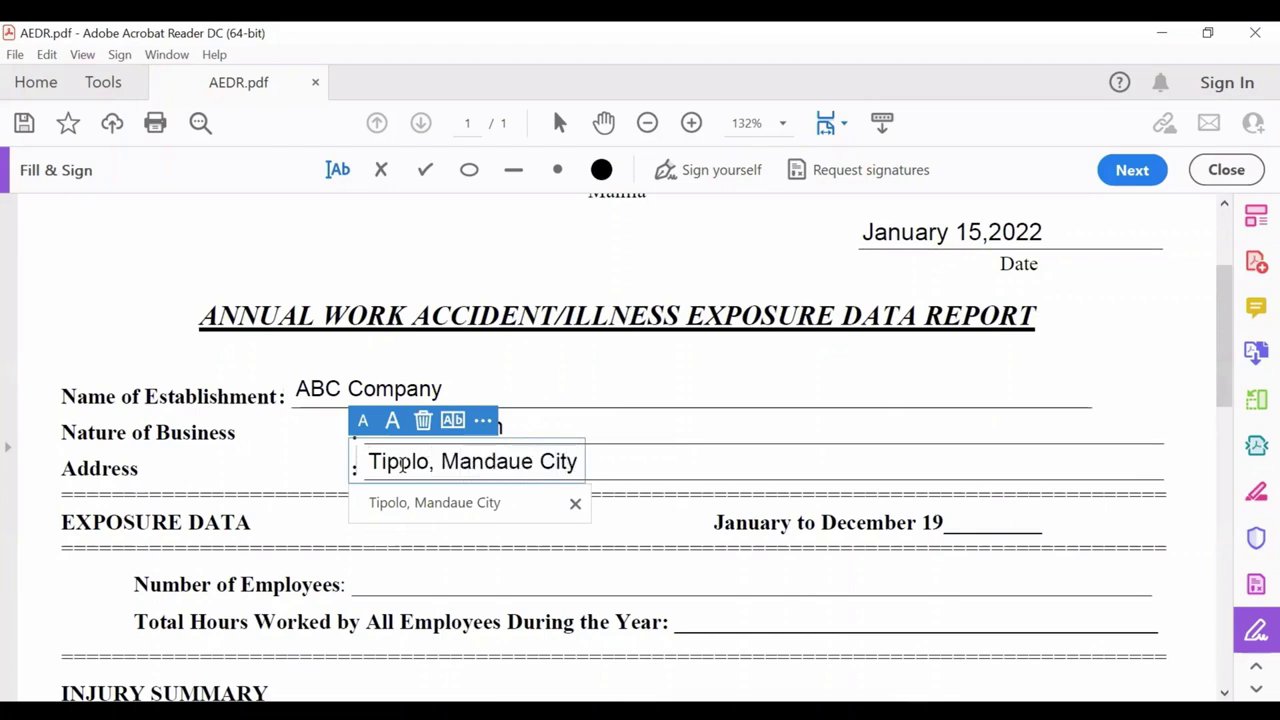
text(, Cebu)
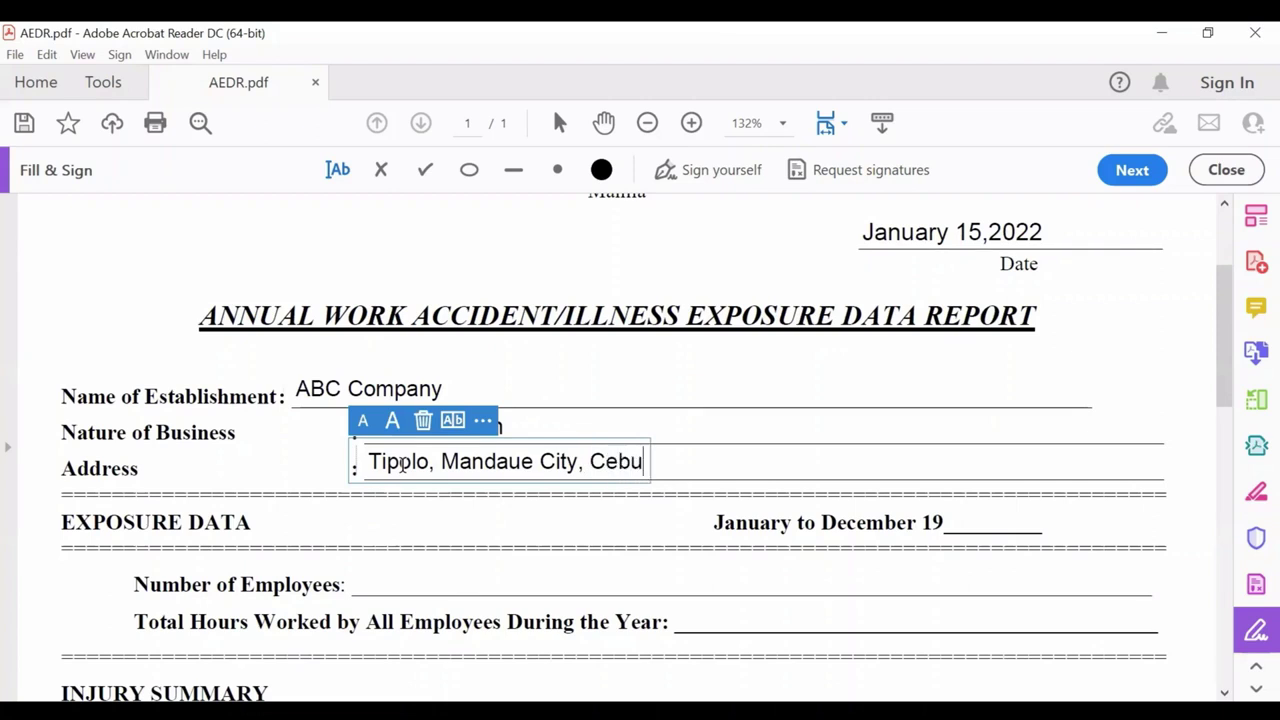
click(800, 585)
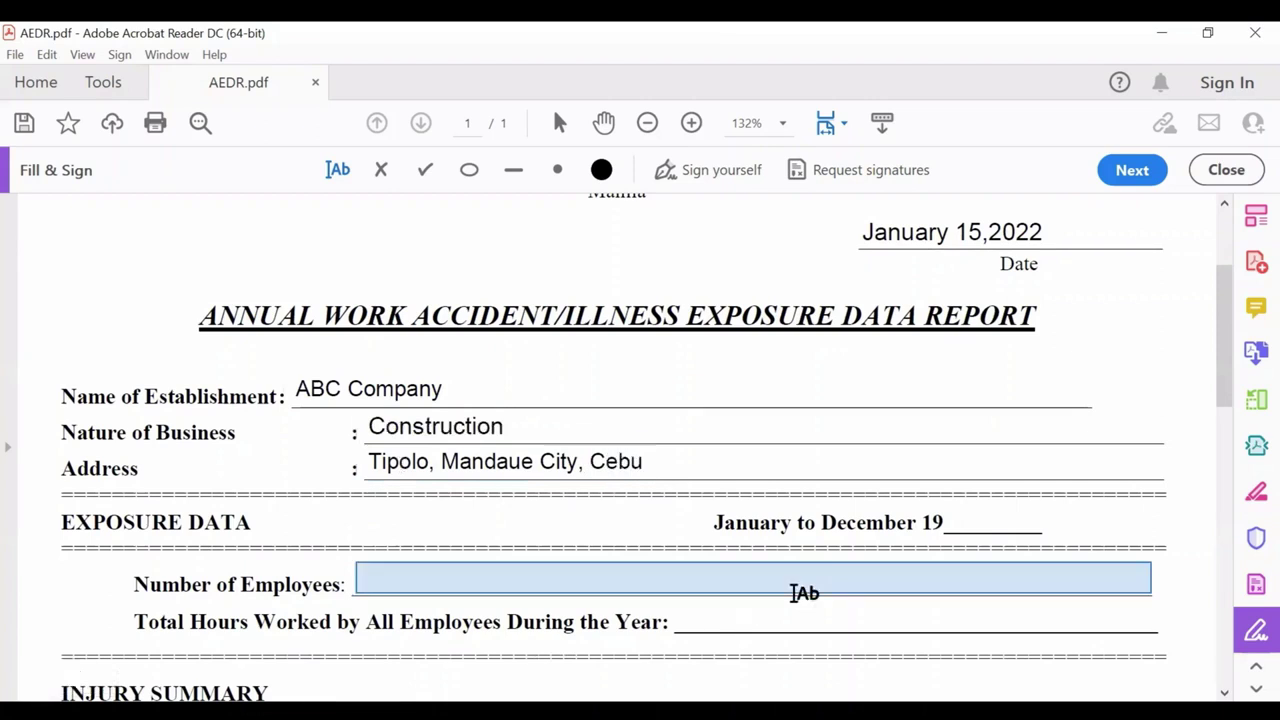
Enter 2021 as the year of the January to December period in the Exposure Data heading
scroll(1228, 372, down, 2)
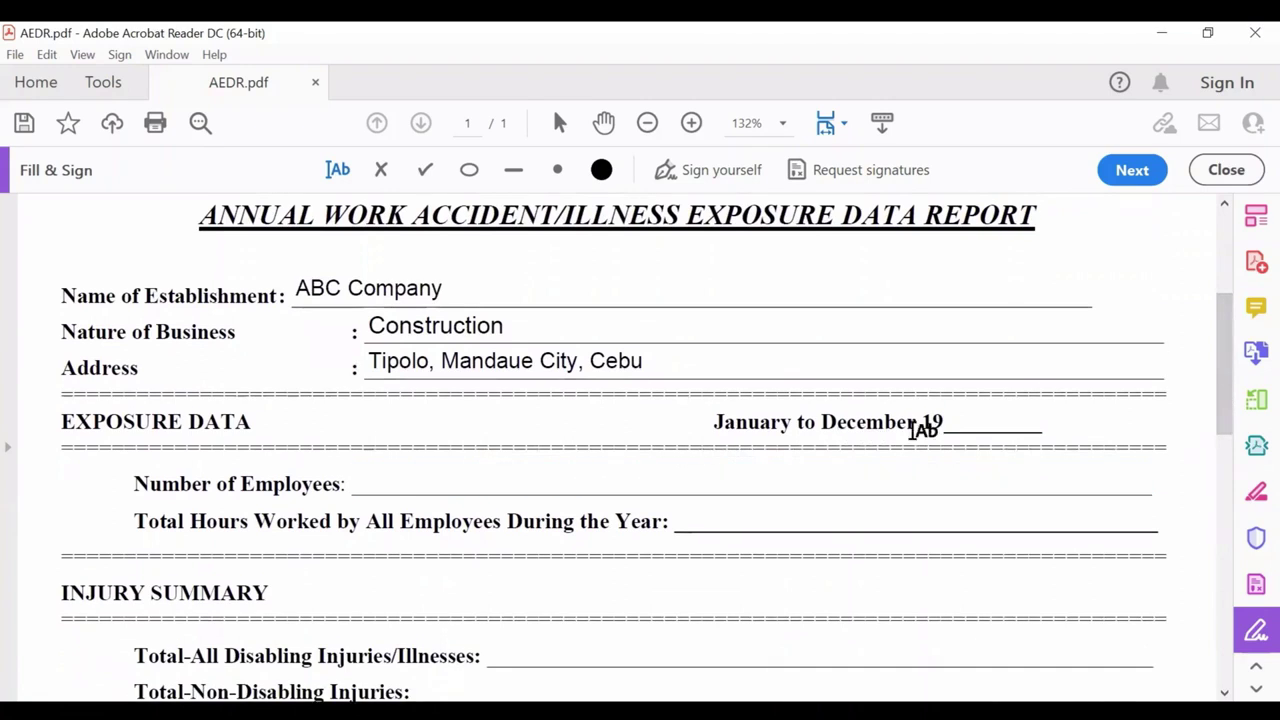
click(952, 420)
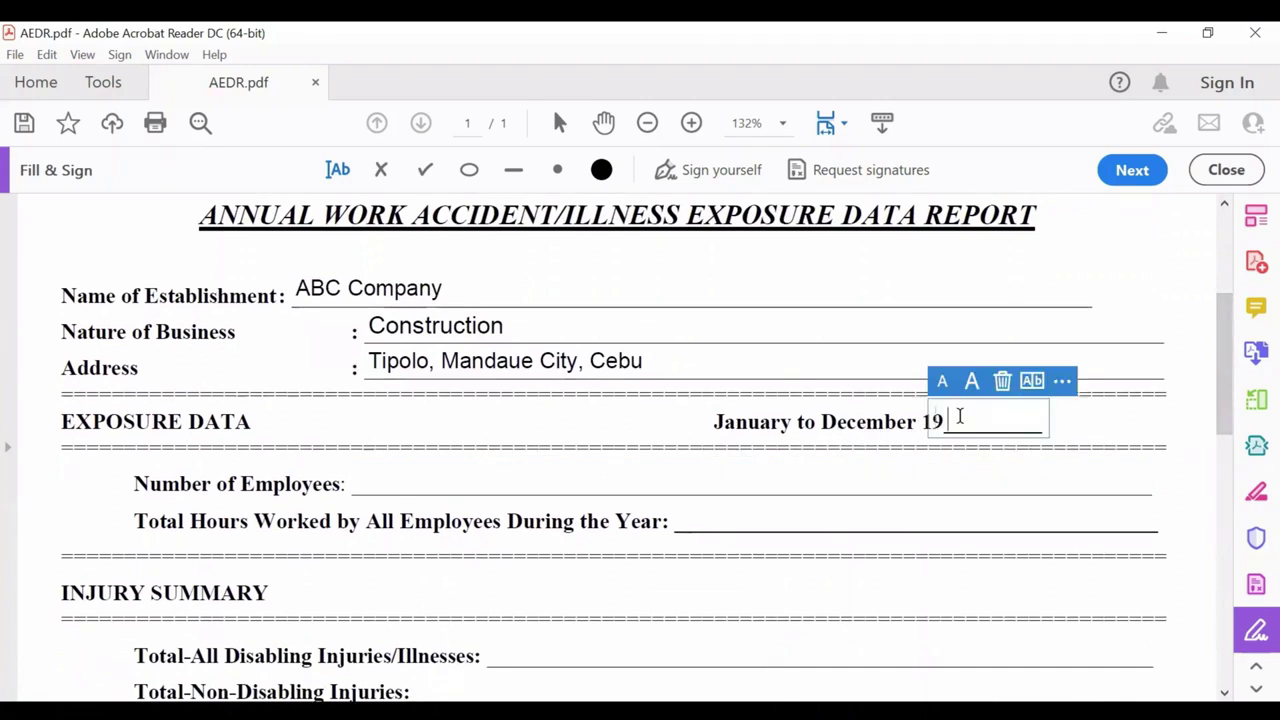
text(2021)
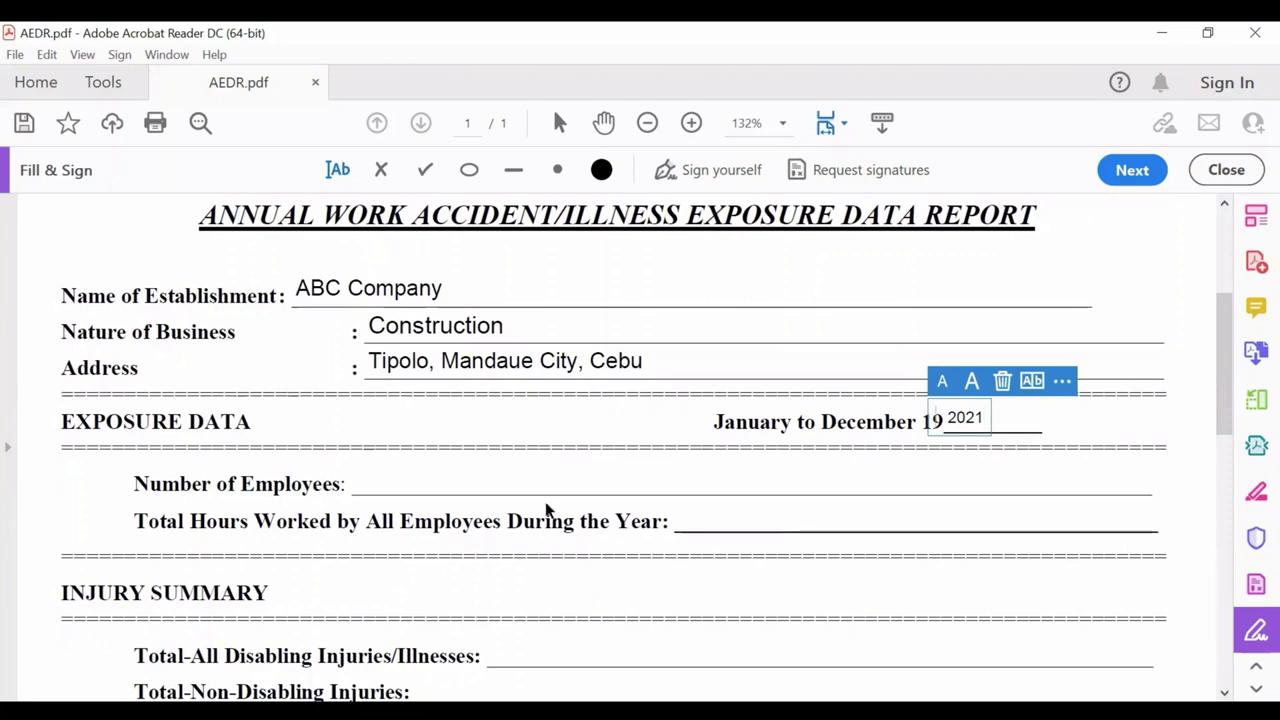
click(474, 483)
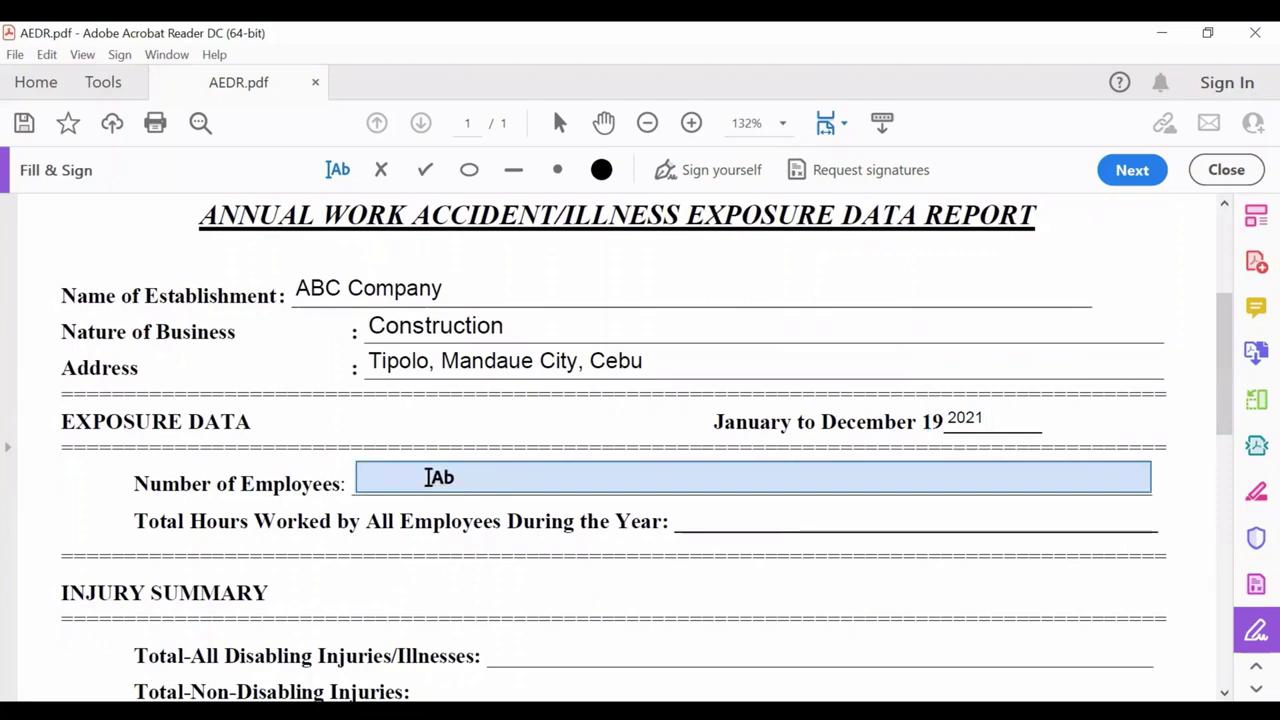
Enter 100 as the Number of Employees and 200,000 as the Total Hours Worked by All Employees During the Year
click(425, 477)
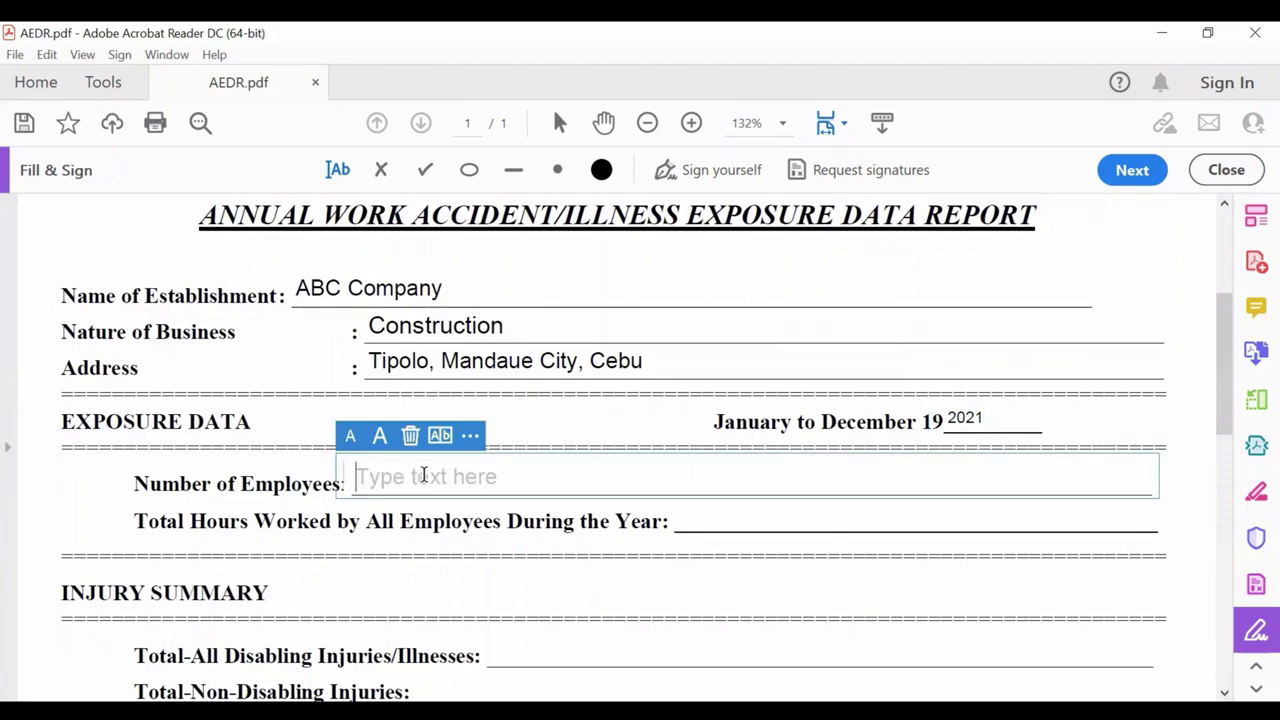
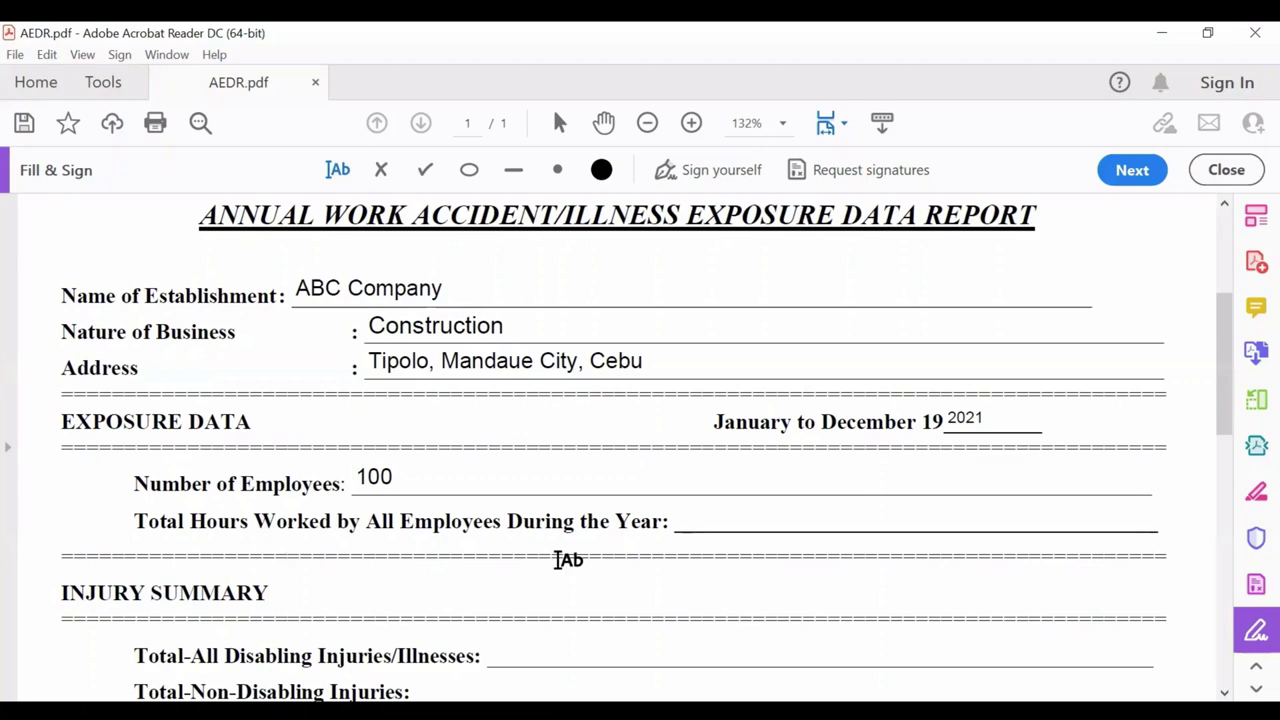
click(731, 516)
text(200)
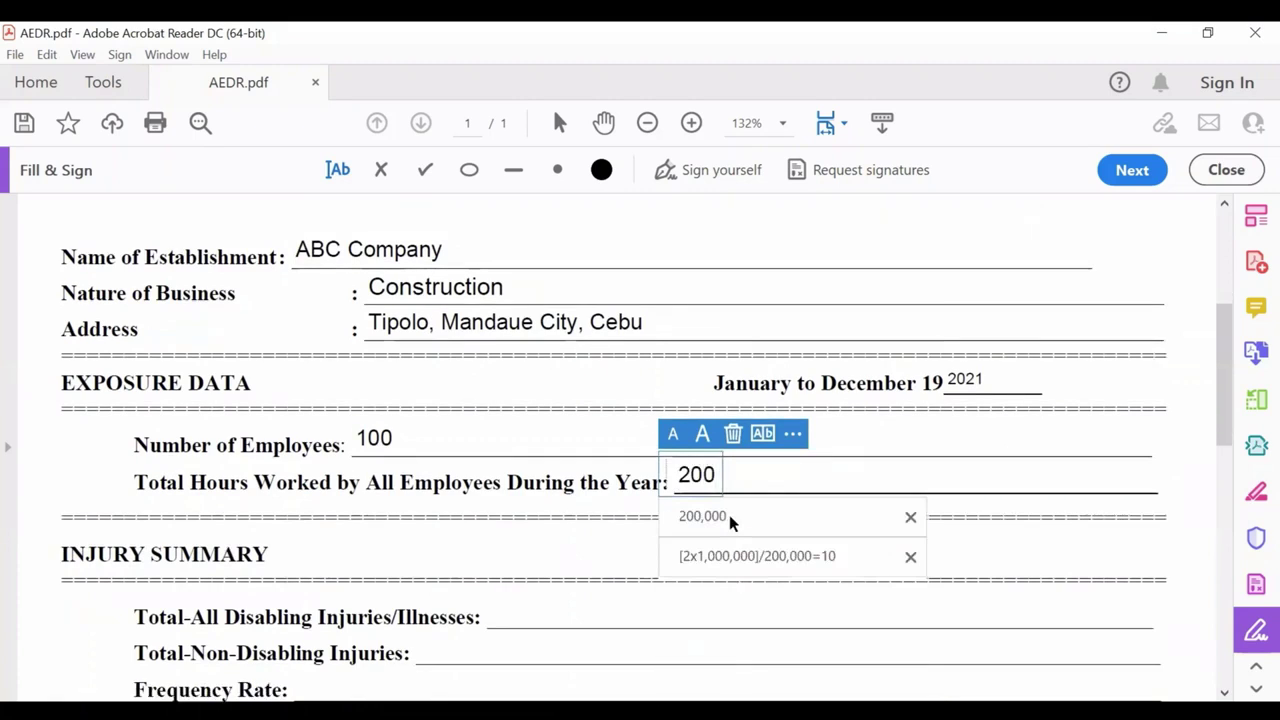
text(,000)
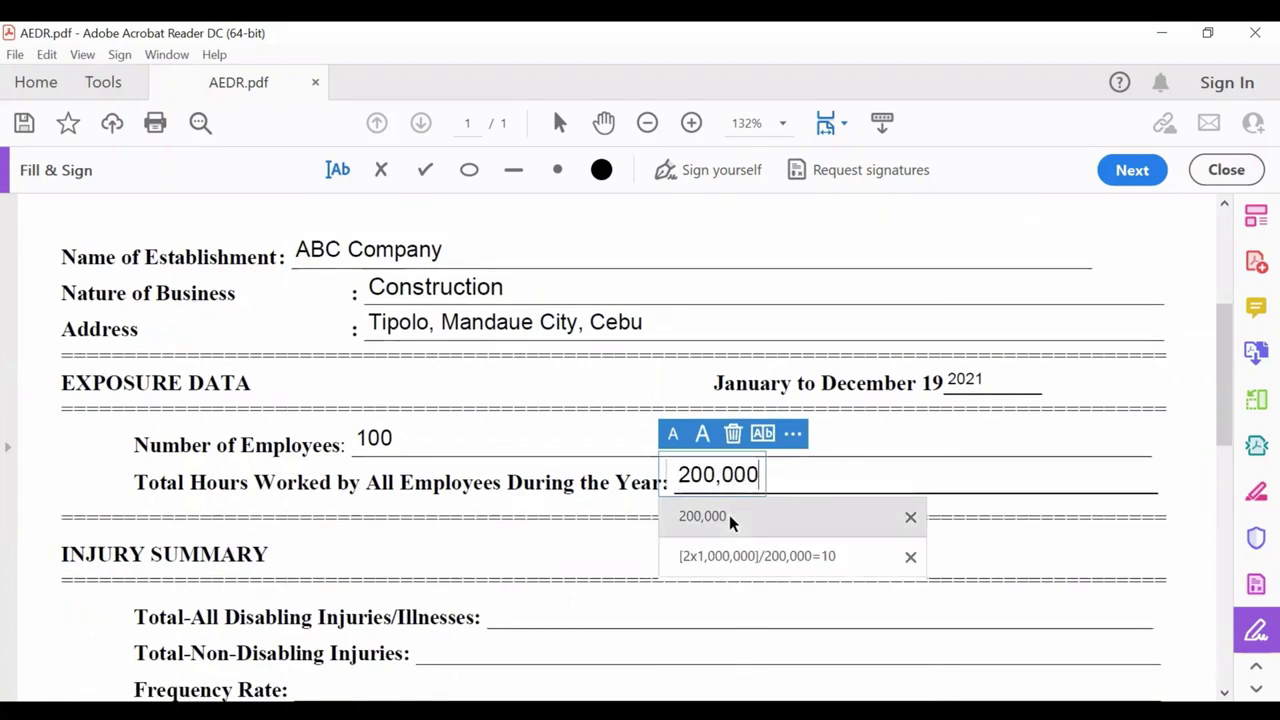
click(556, 620)
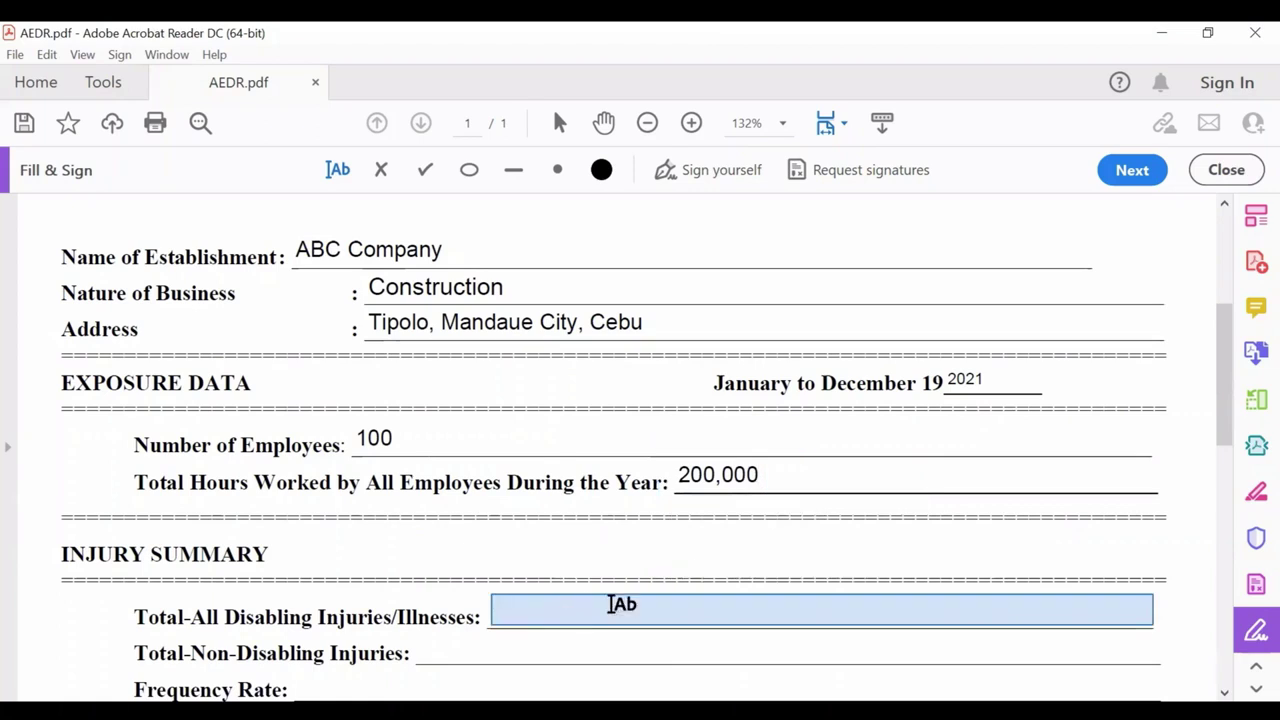
drag(1222, 416, 1226, 460)
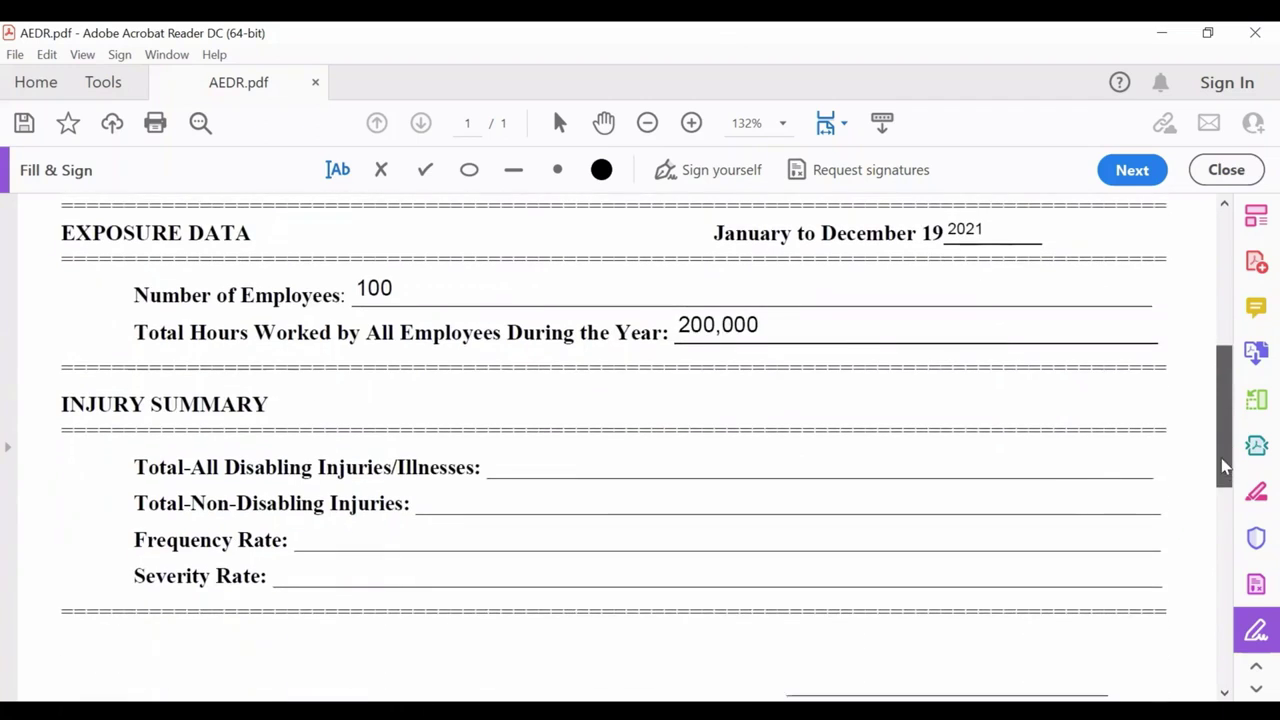
Enter 2 as the Total-All Disabling Injuries/Illnesses and 5 as the Total-Non-Disabling Injuries in the Injury Summary
click(543, 467)
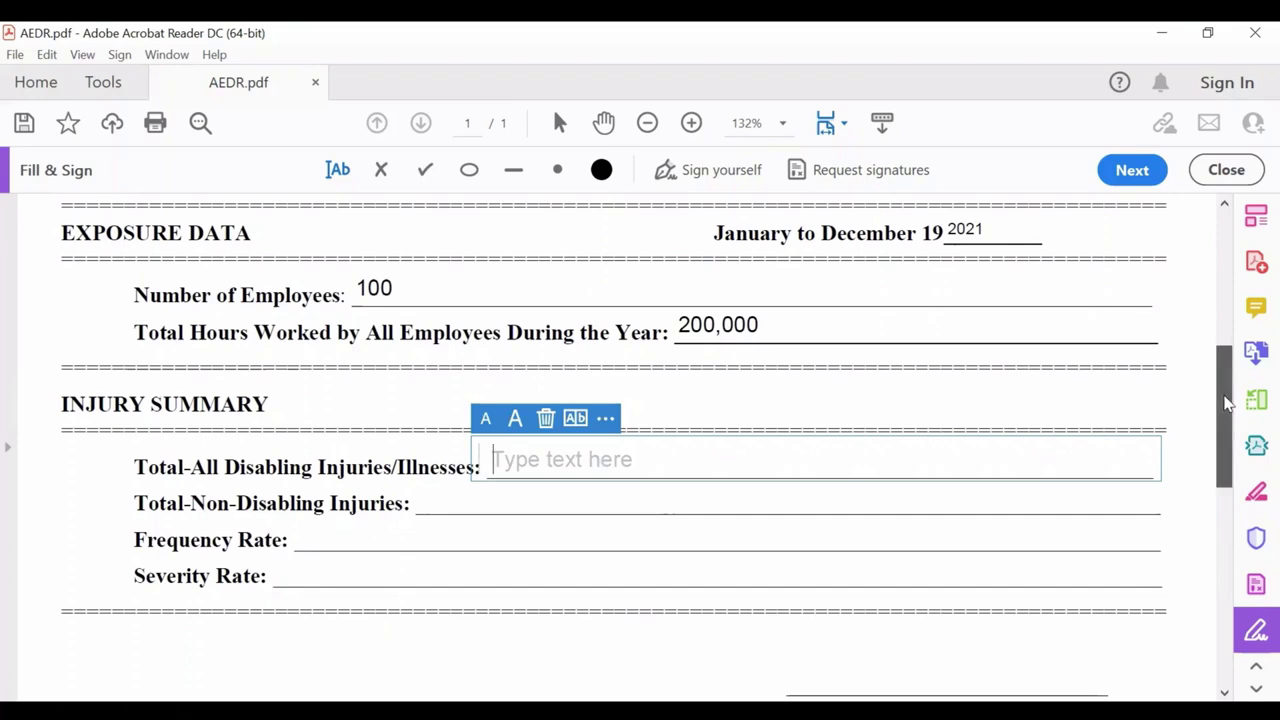
drag(1228, 400, 1233, 578)
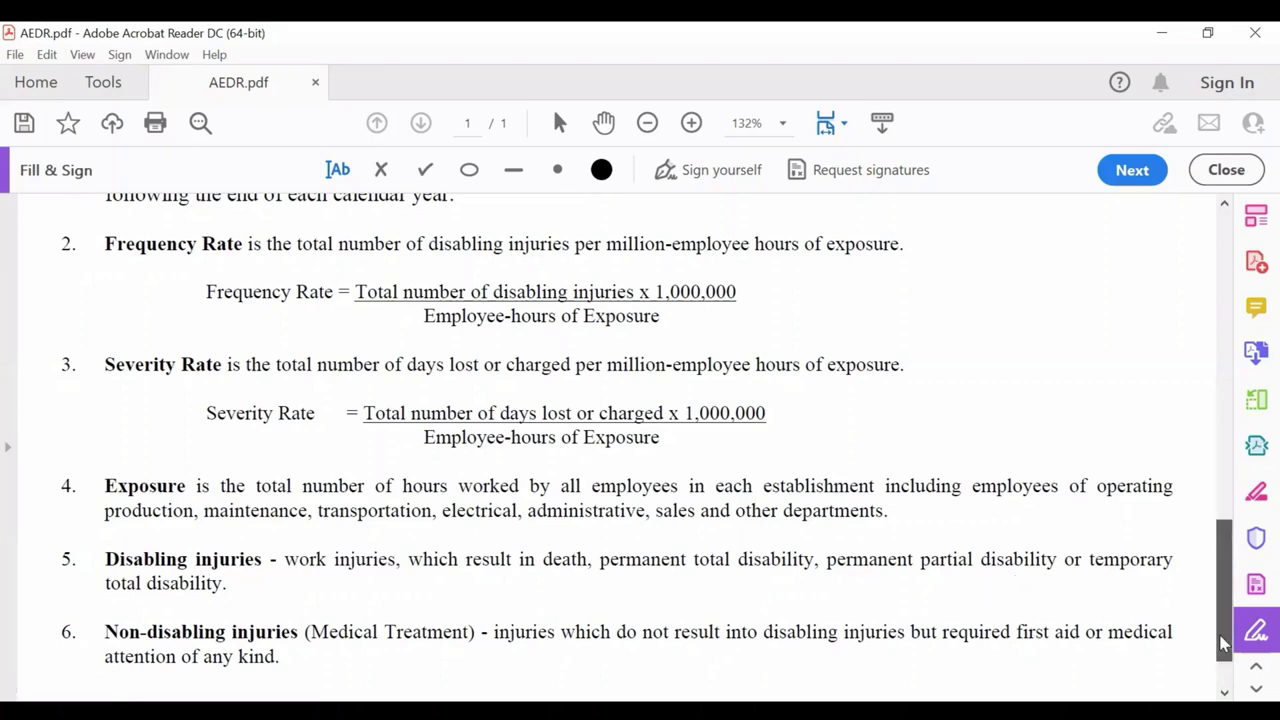
drag(1222, 645, 1205, 488)
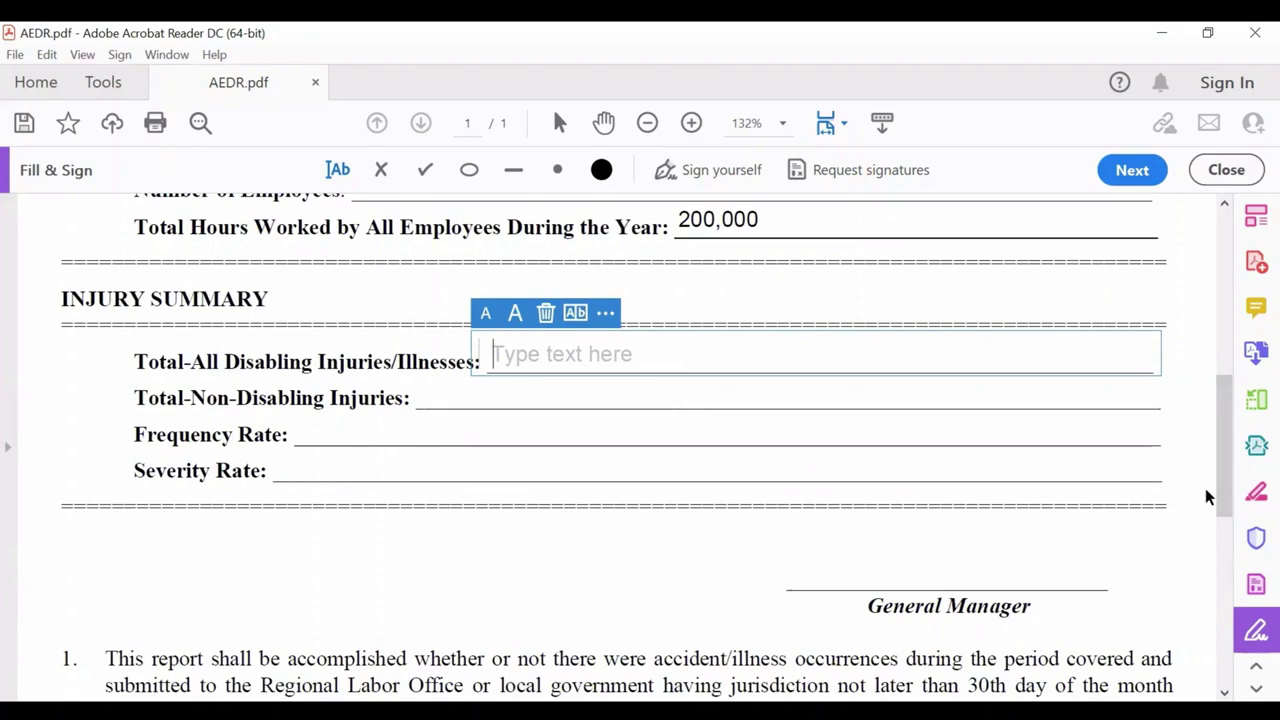
text(2)
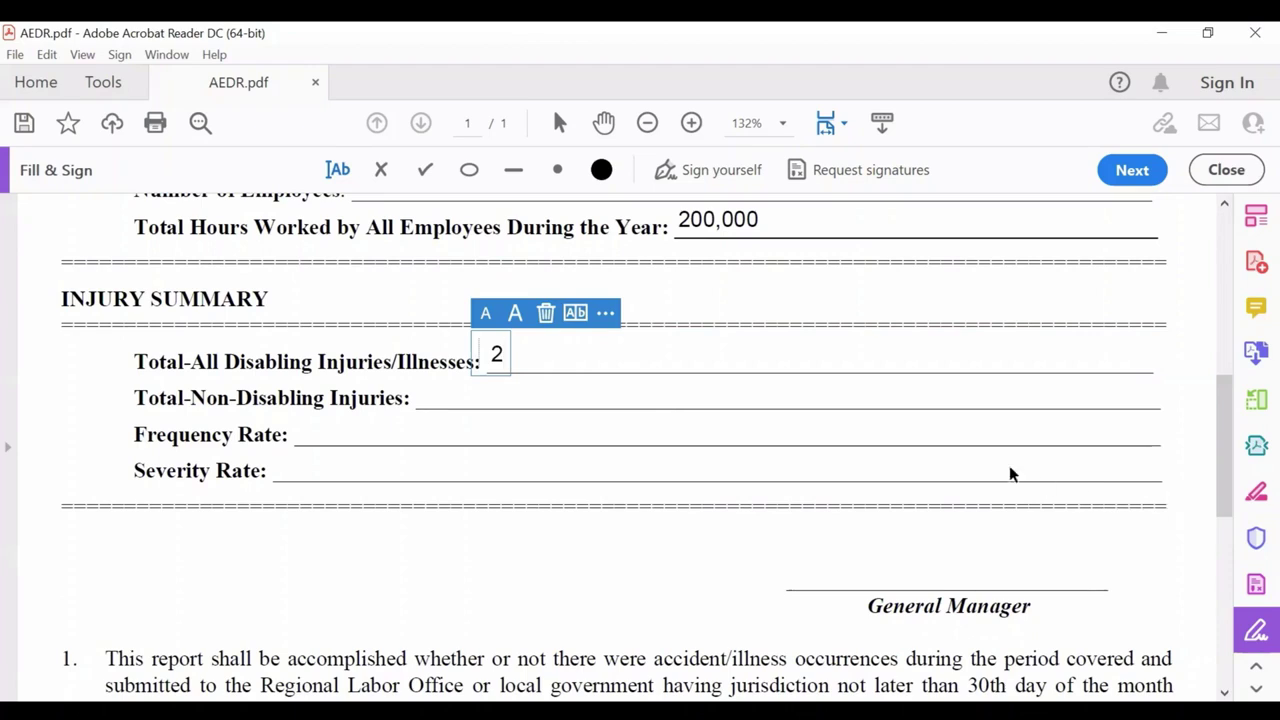
click(445, 393)
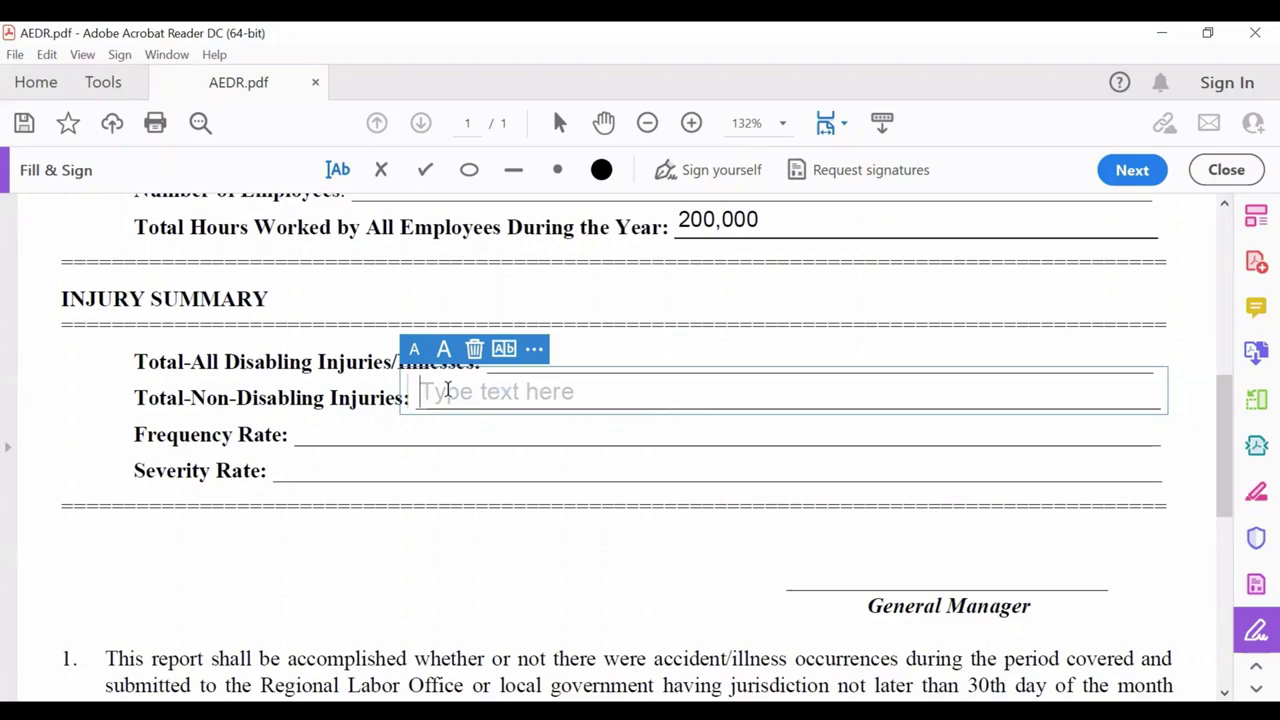
text(5)
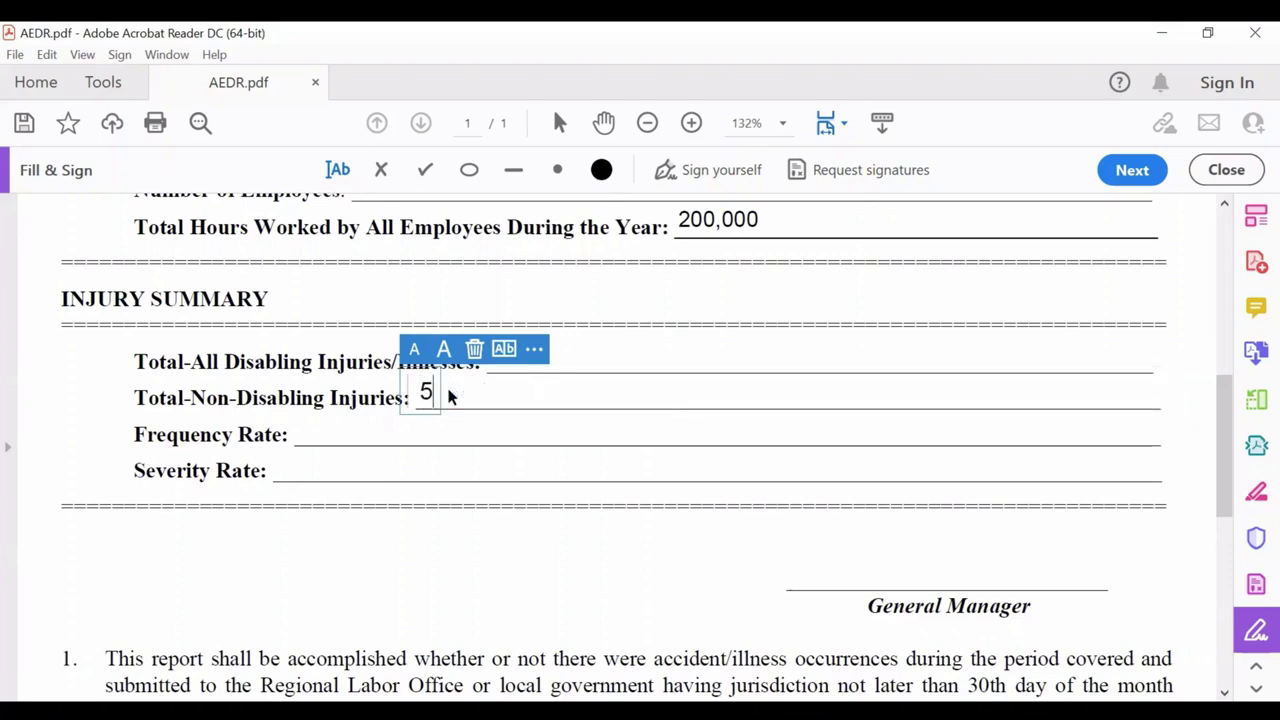
Consult the Frequency Rate formula in the form's notes and write the calculation [2x1,000,000]/200,00=10 on the Frequency Rate line
click(461, 427)
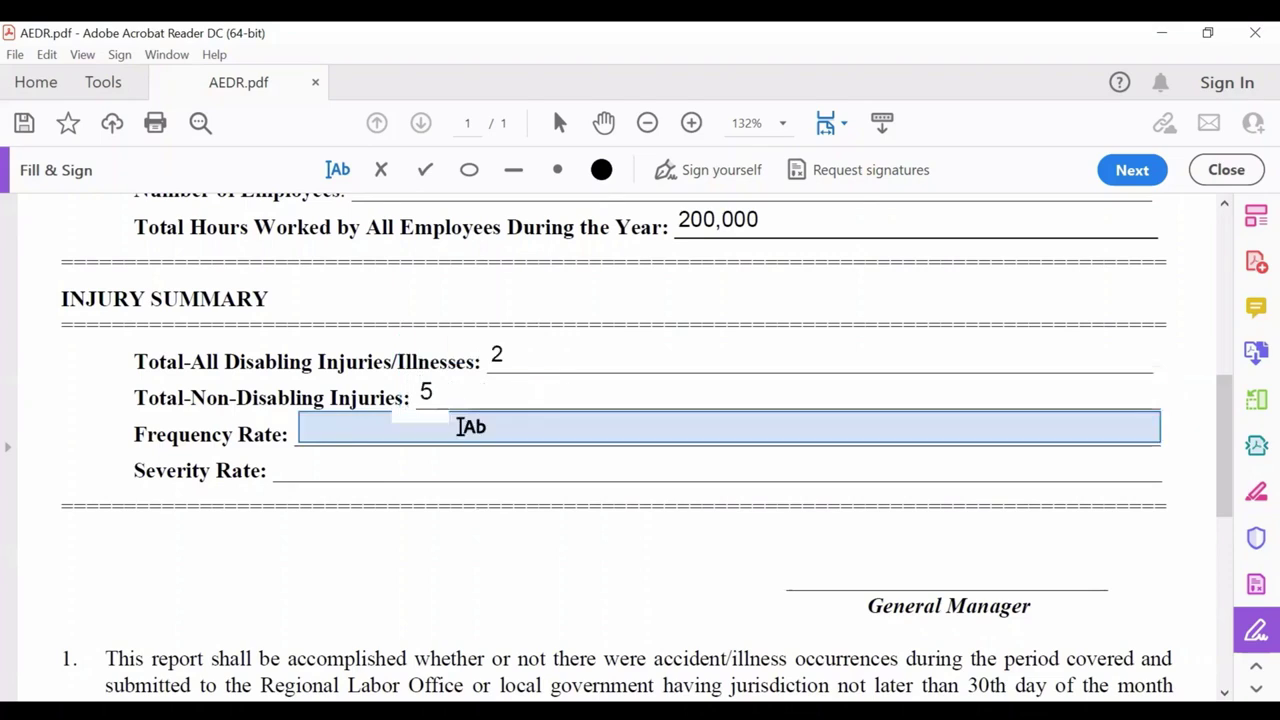
click(358, 428)
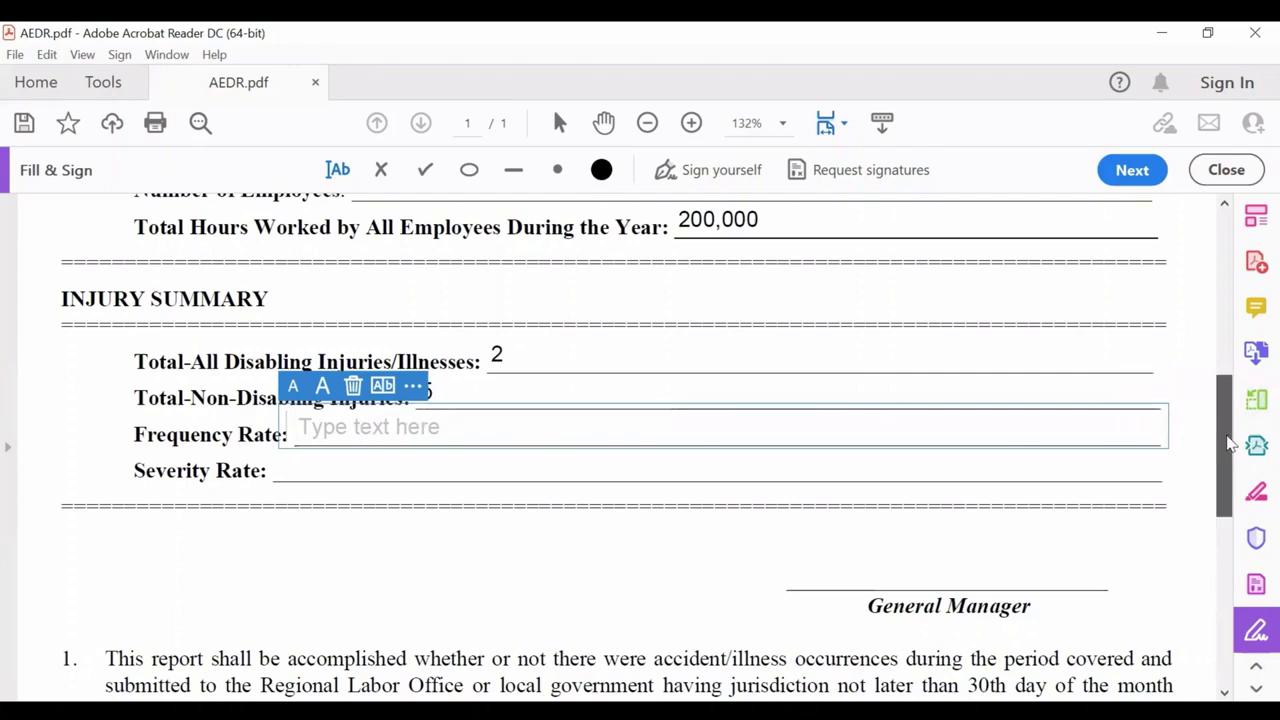
drag(1230, 444, 1233, 540)
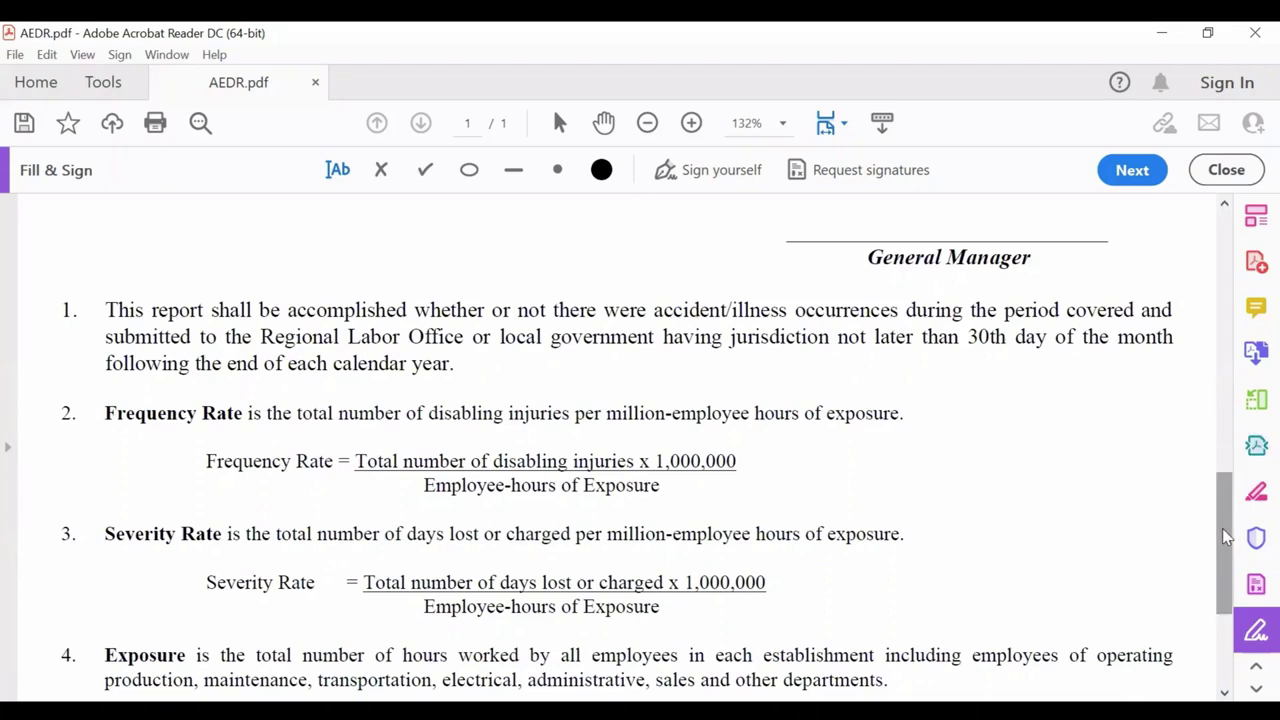
scroll(1226, 515, up, 2)
scroll(1228, 510, up, 4)
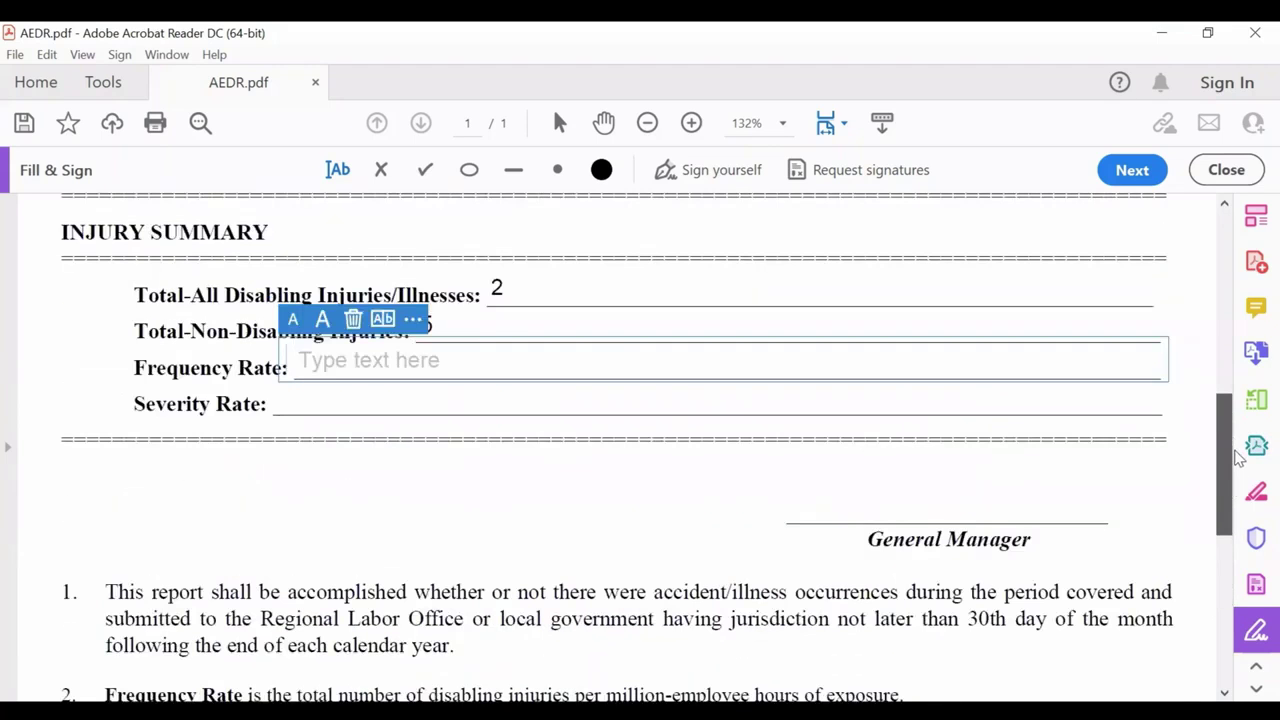
scroll(1240, 443, up, 2)
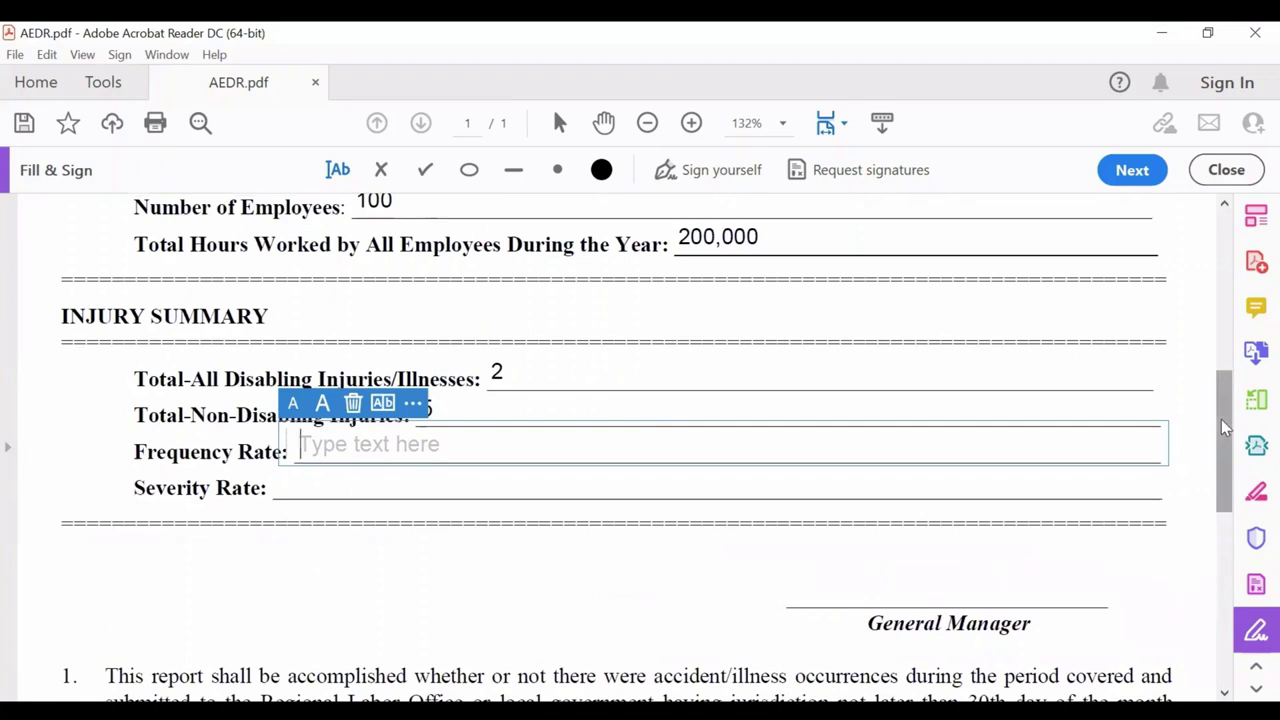
scroll(1222, 470, down, 1)
scroll(1221, 470, down, 3)
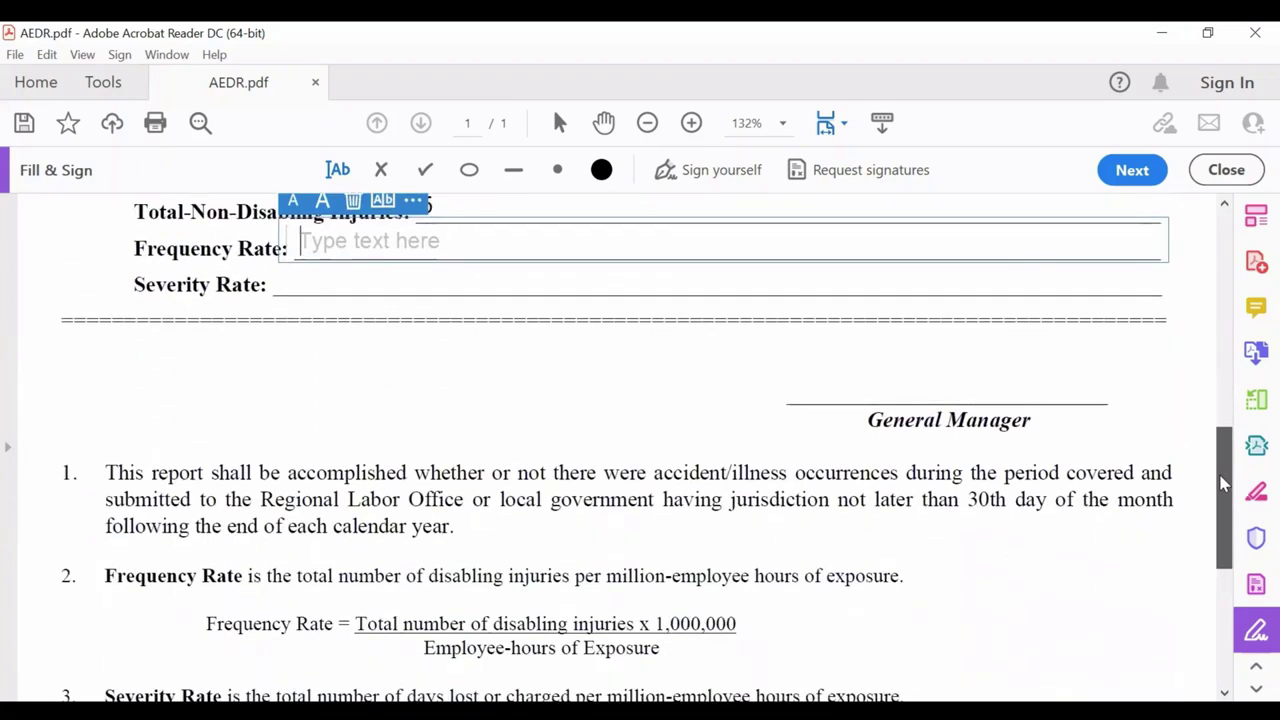
drag(1222, 484, 1236, 410)
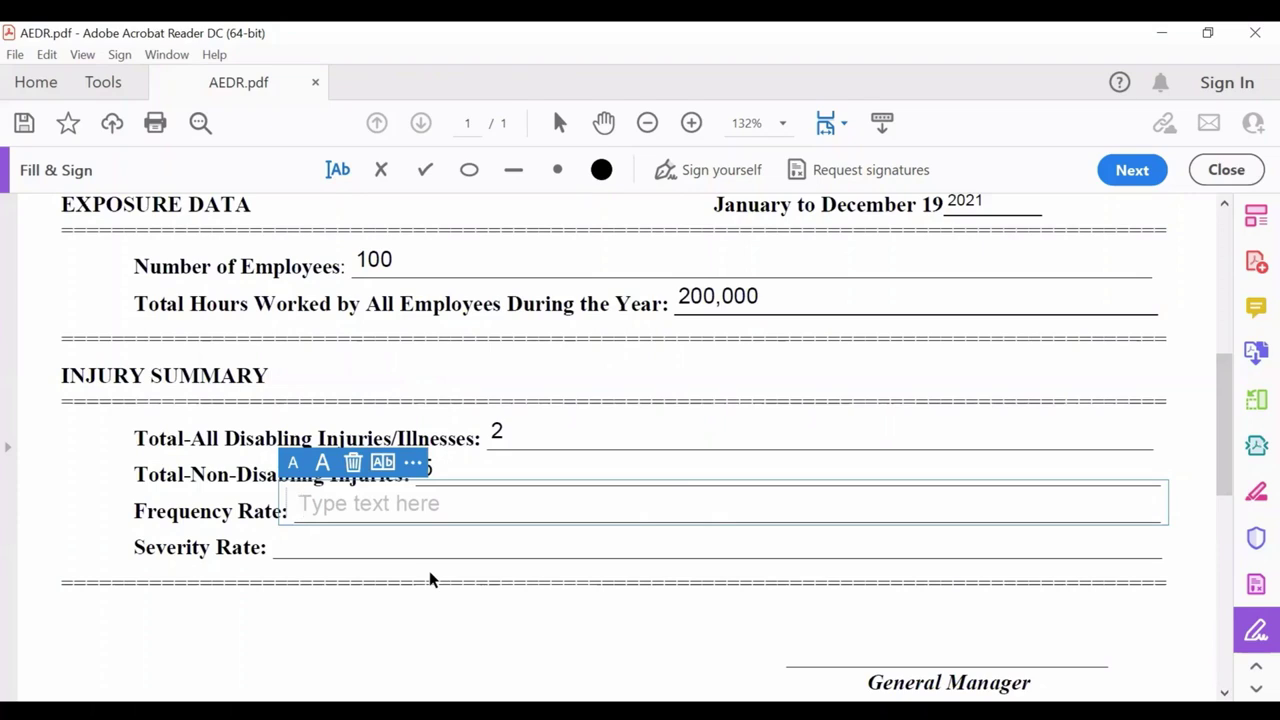
text([)
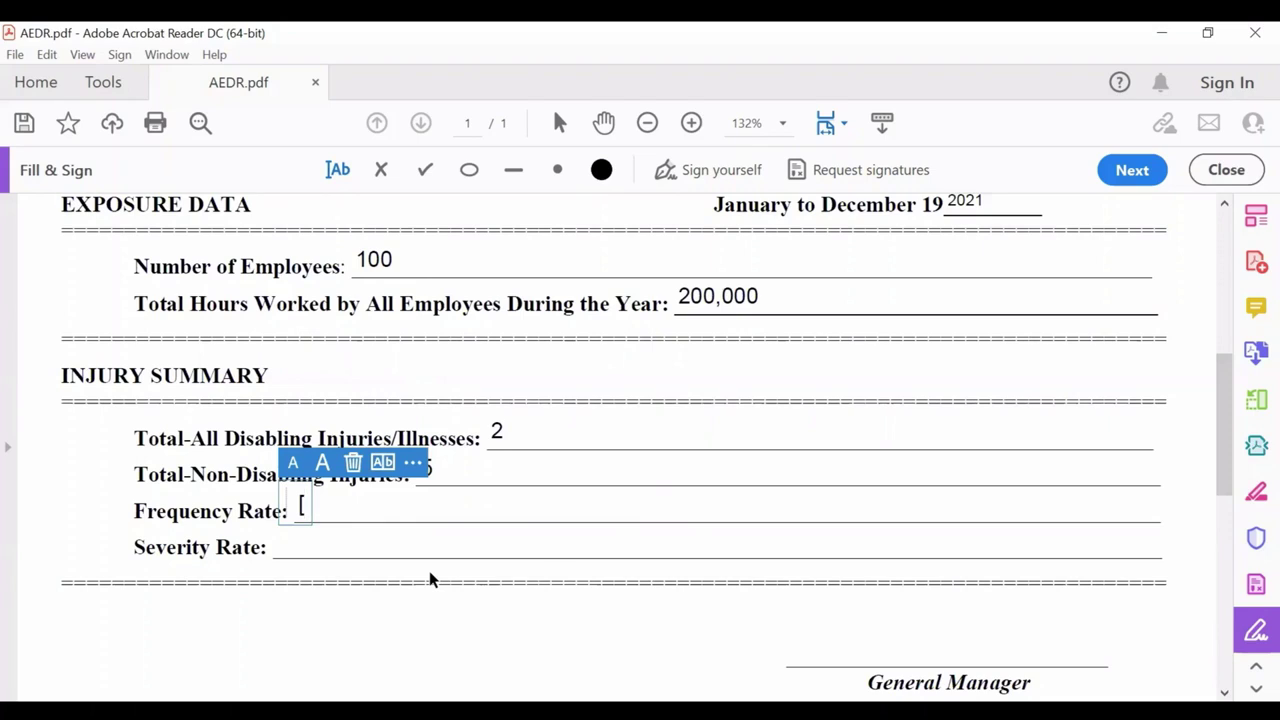
text(2)
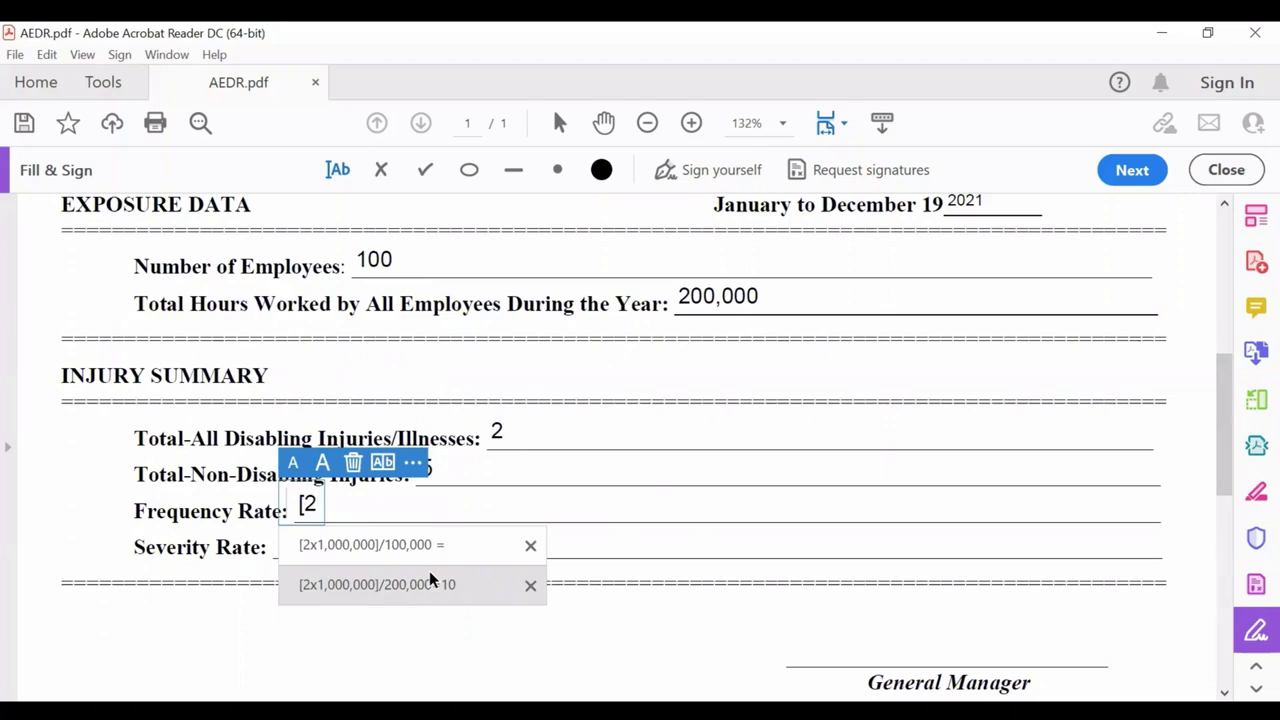
text(x1,000,000)
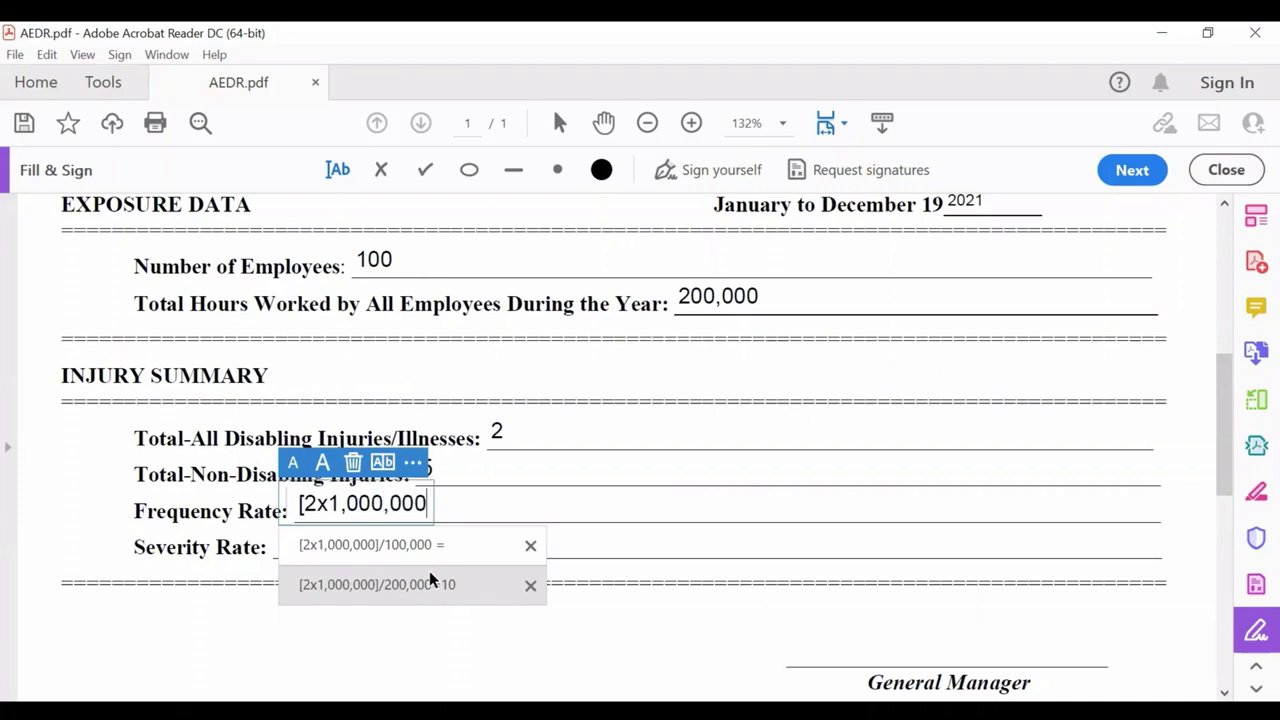
text(]/)
text(200)
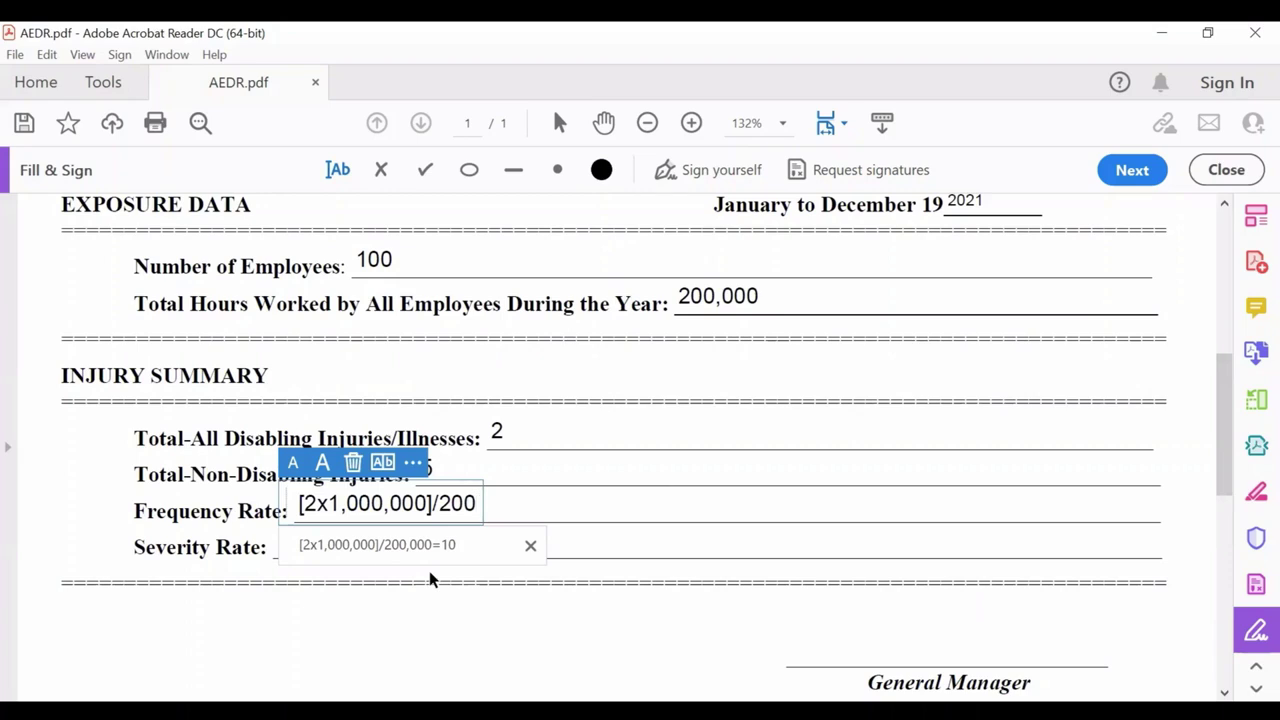
text(,00=)
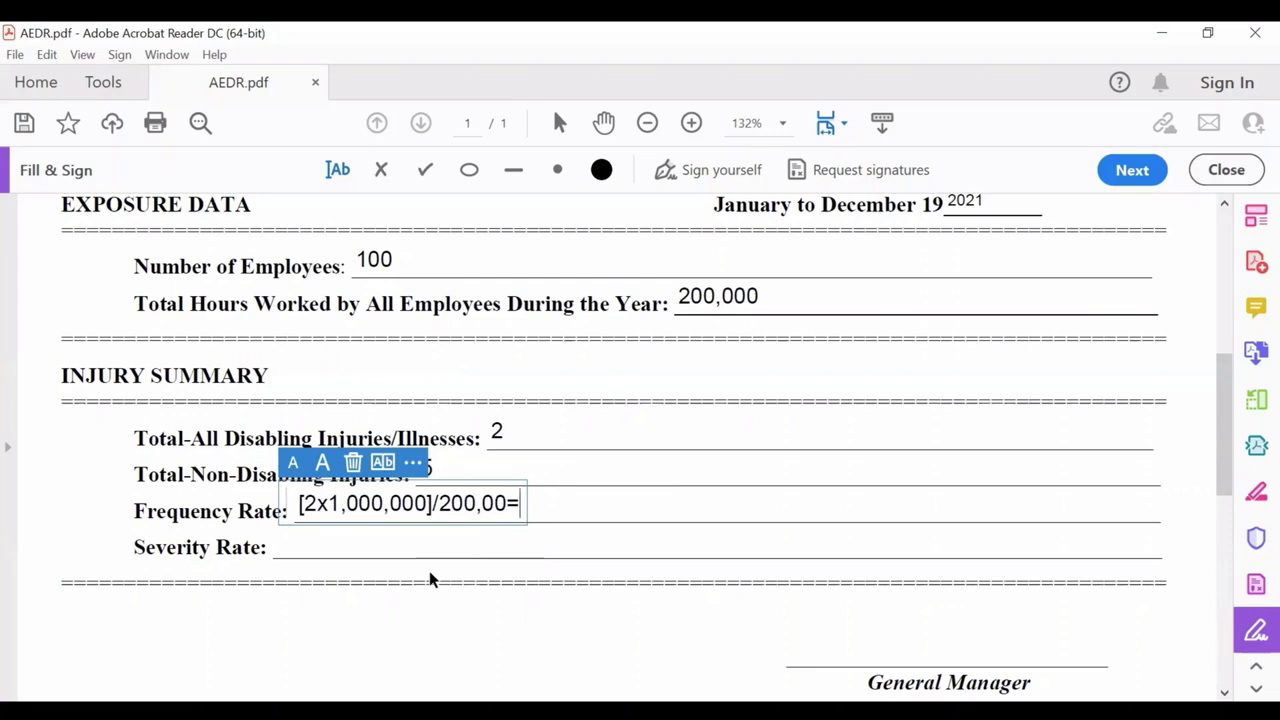
text(10)
click(518, 567)
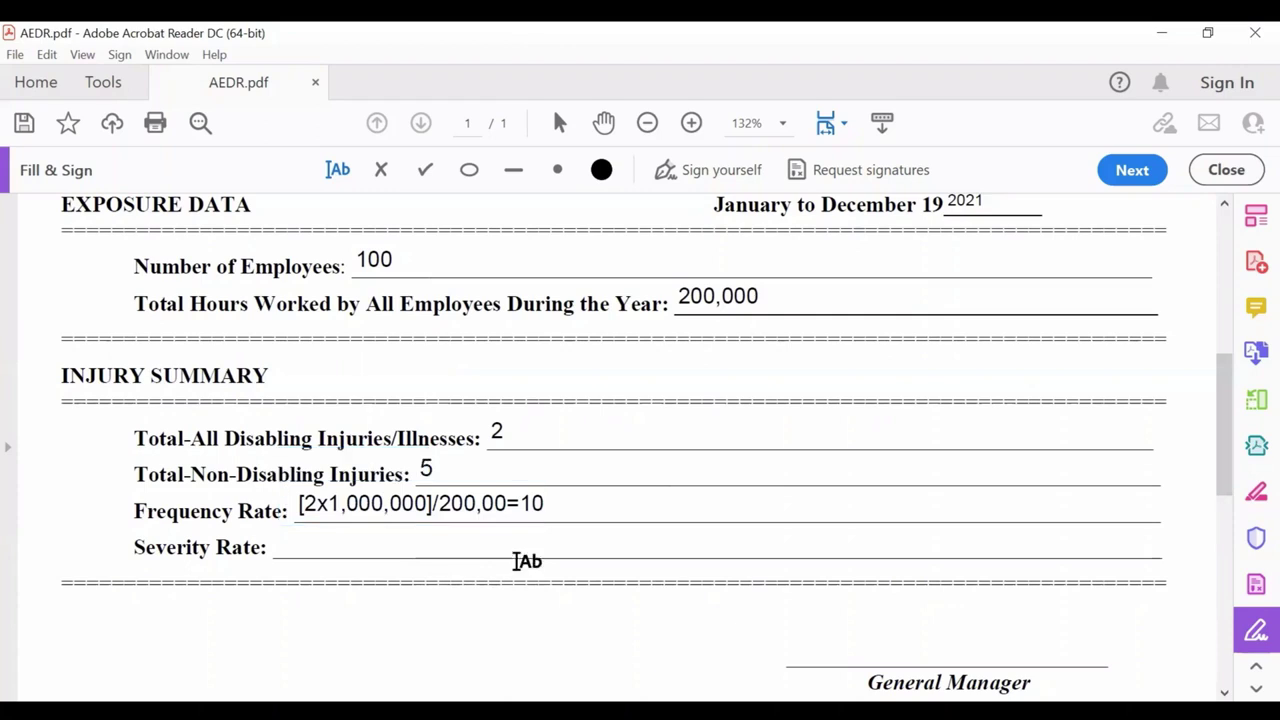
Replace the written-out calculation on the Frequency Rate line with just 10
click(508, 503)
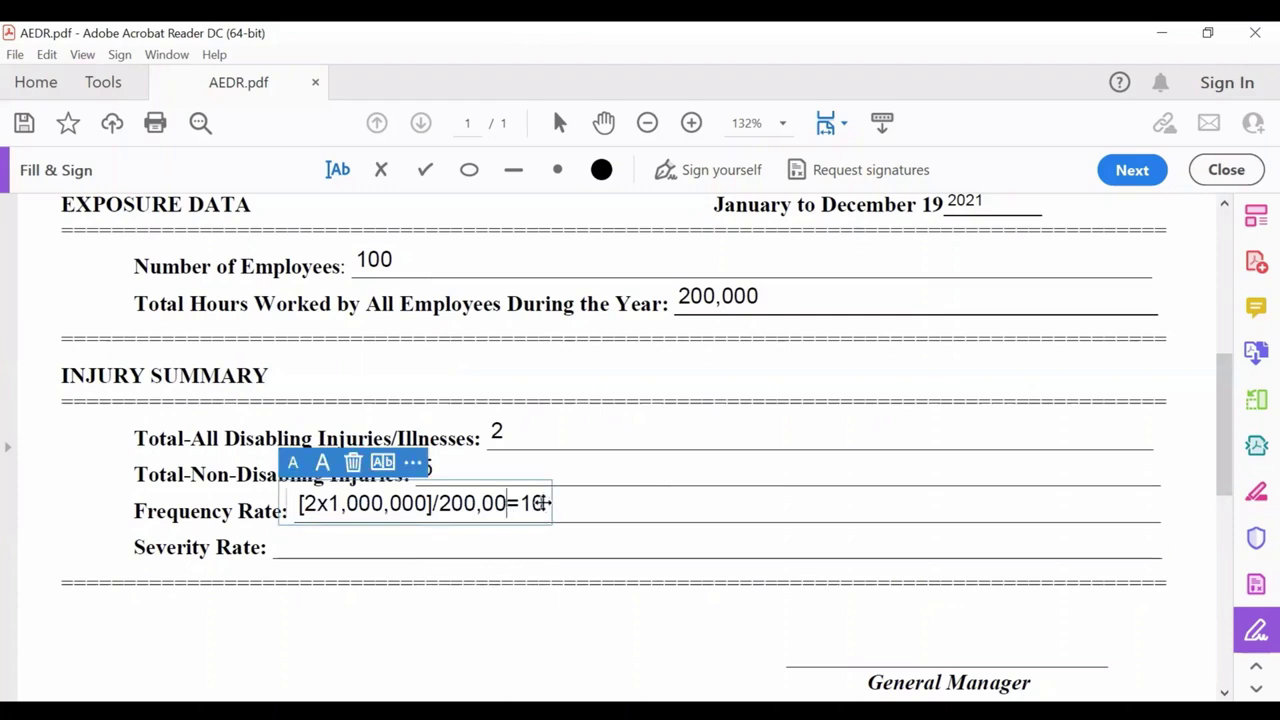
click(543, 503)
key(BackSpace)
key(BackSpace)
key(BackSpace)
key(BackSpace)
key(BackSpace)
key(BackSpace)
key(BackSpace)
key(BackSpace)
key(BackSpace)
key(BackSpace)
key(BackSpace)
key(BackSpace)
key(BackSpace)
key(BackSpace)
key(BackSpace)
key(BackSpace)
key(BackSpace)
key(BackSpace)
key(BackSpace)
key(BackSpace)
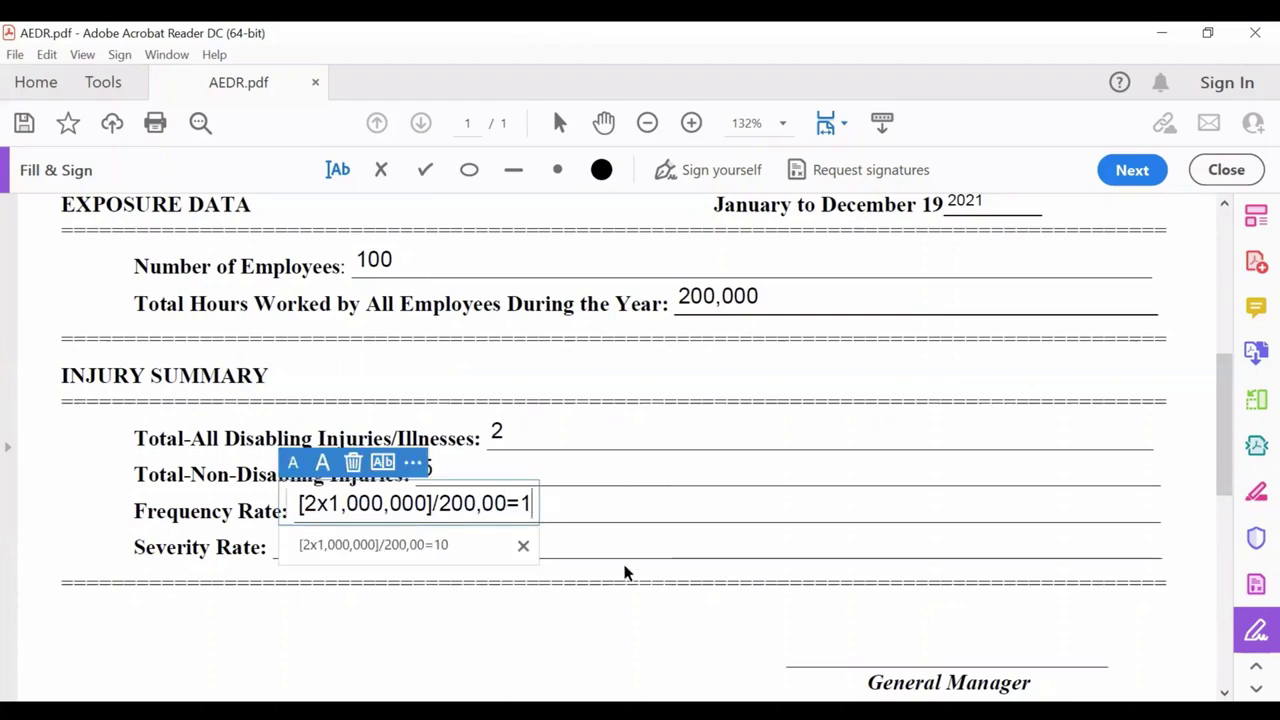
key(BackSpace)
key(BackSpace)
key(BackSpace)
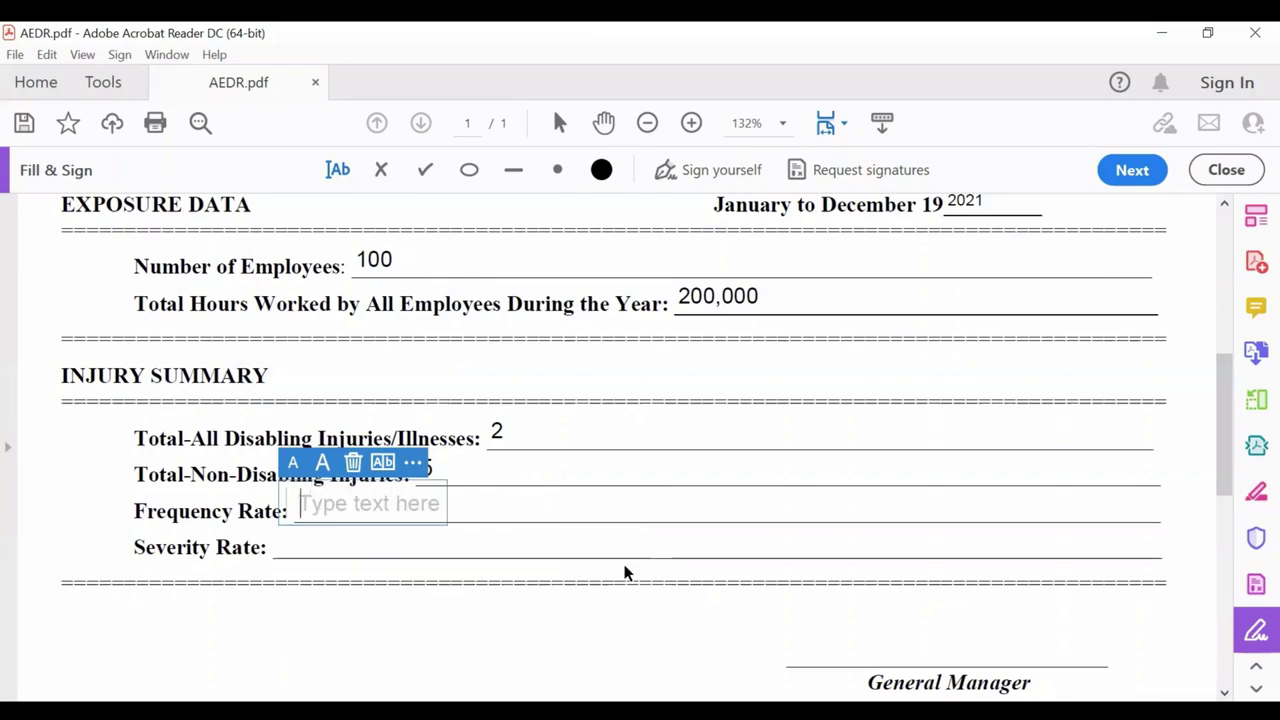
text(10)
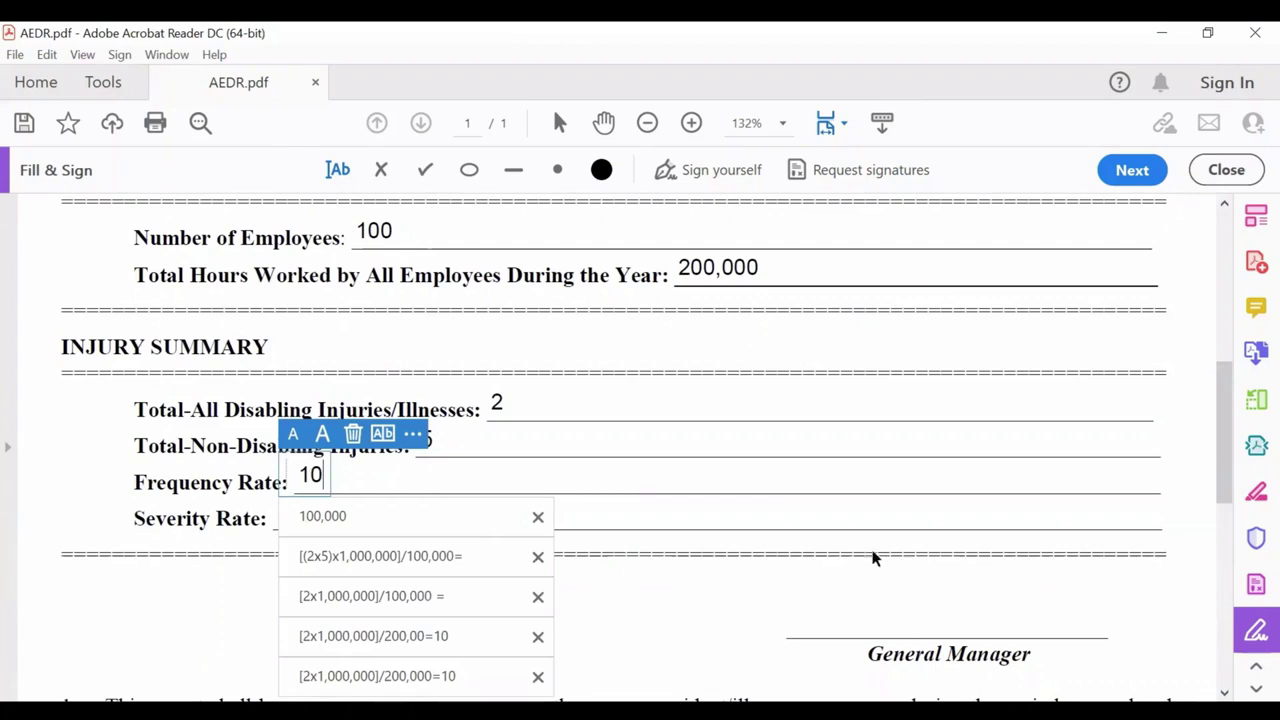
click(814, 531)
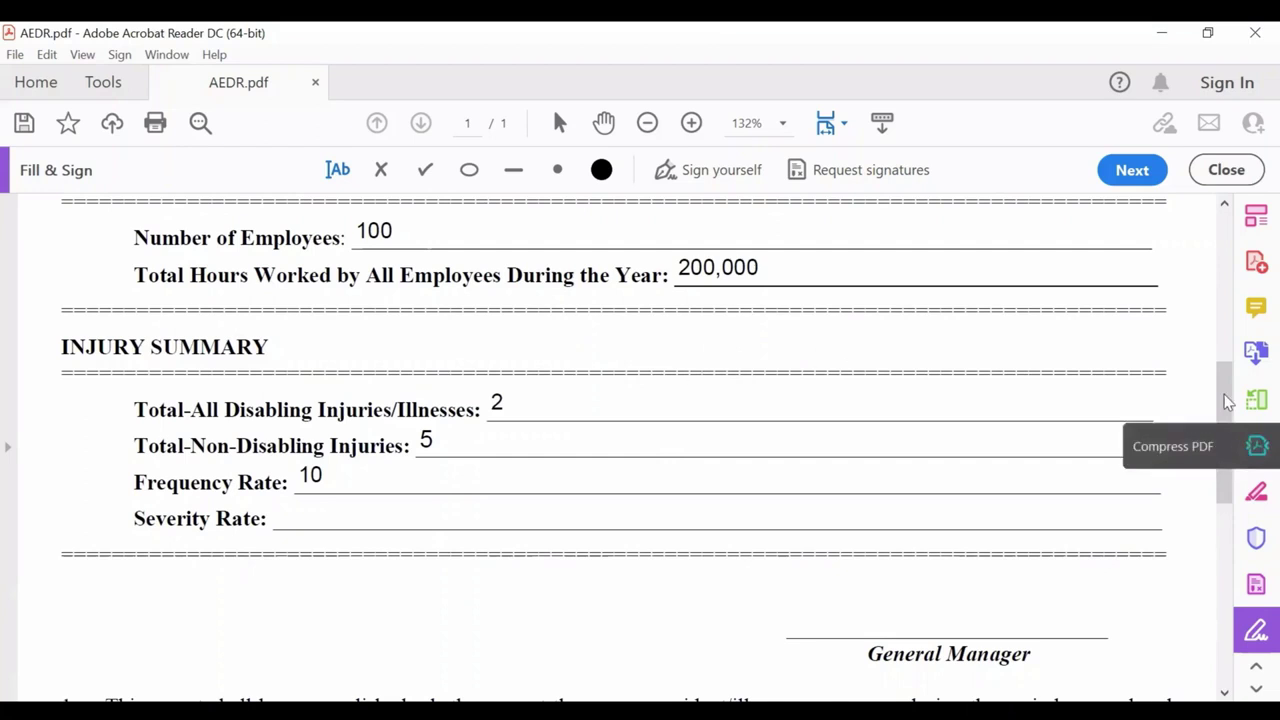
Consult the Severity Rate formula in the form's notes and write the calculation [10x1,000,000]/200,000=50 on the Severity Rate line
scroll(1221, 416, down, 2)
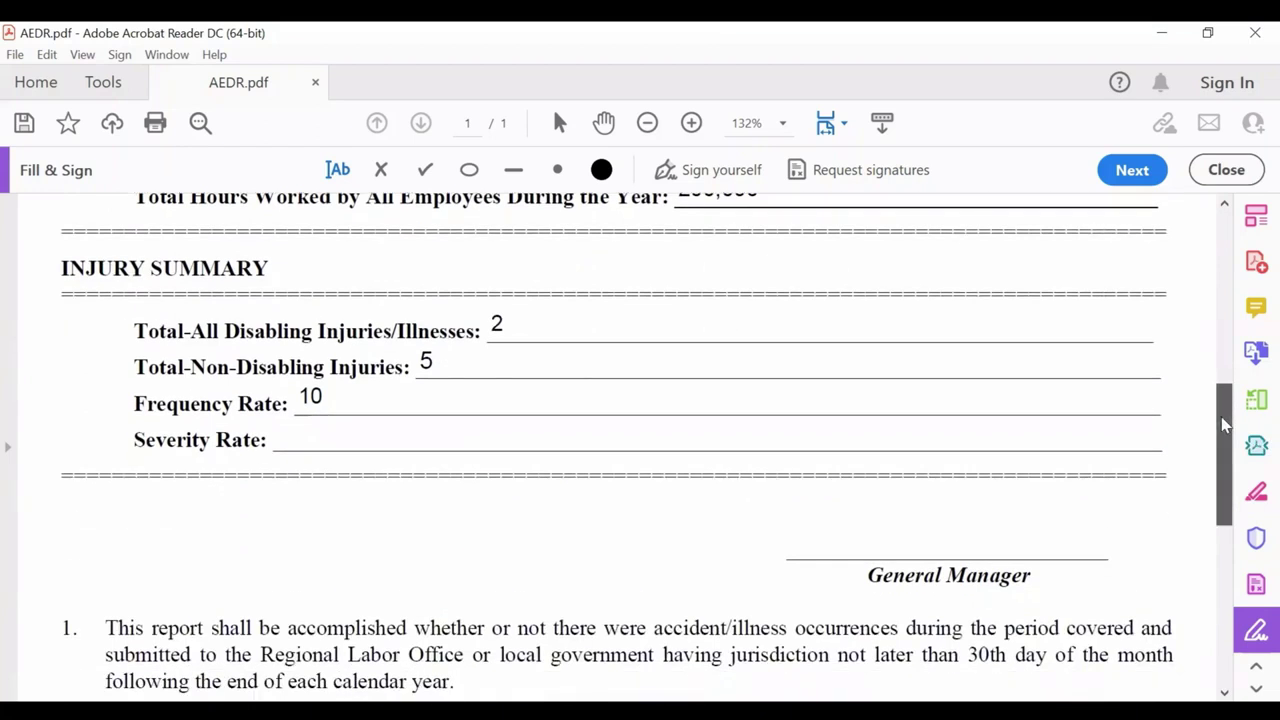
scroll(1221, 430, down, 3)
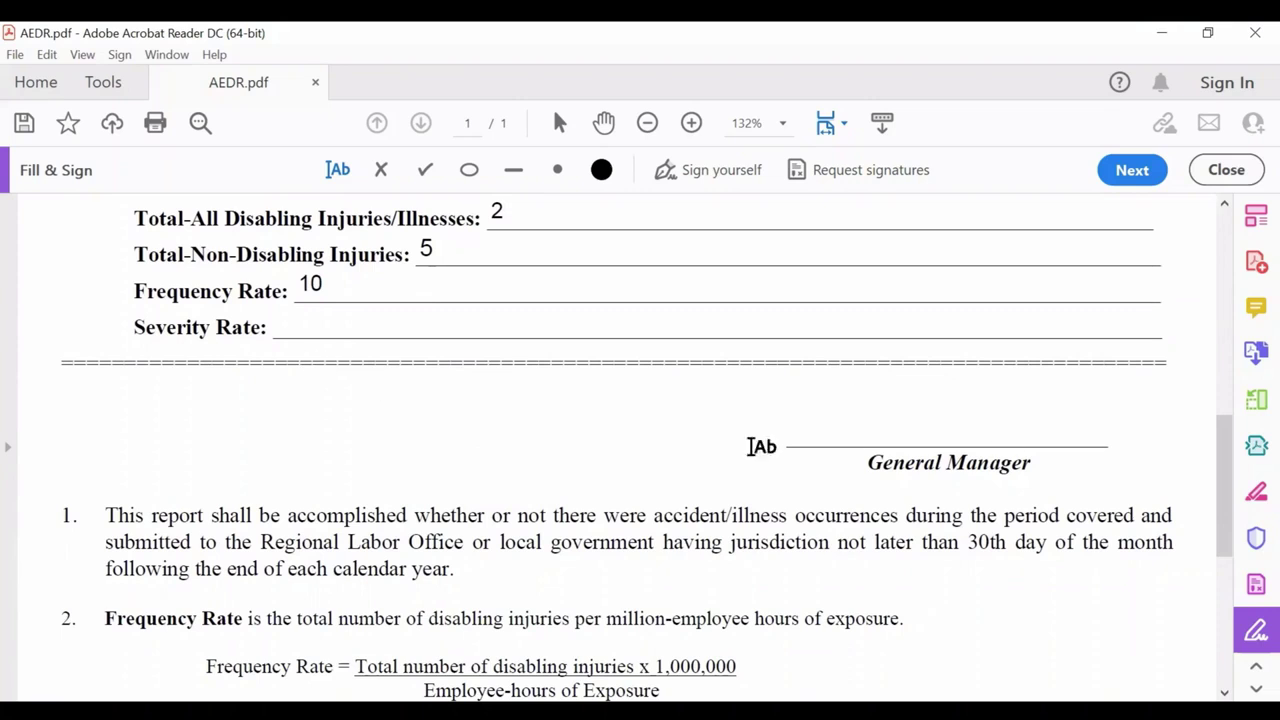
scroll(1230, 490, down, 1)
scroll(1236, 490, down, 3)
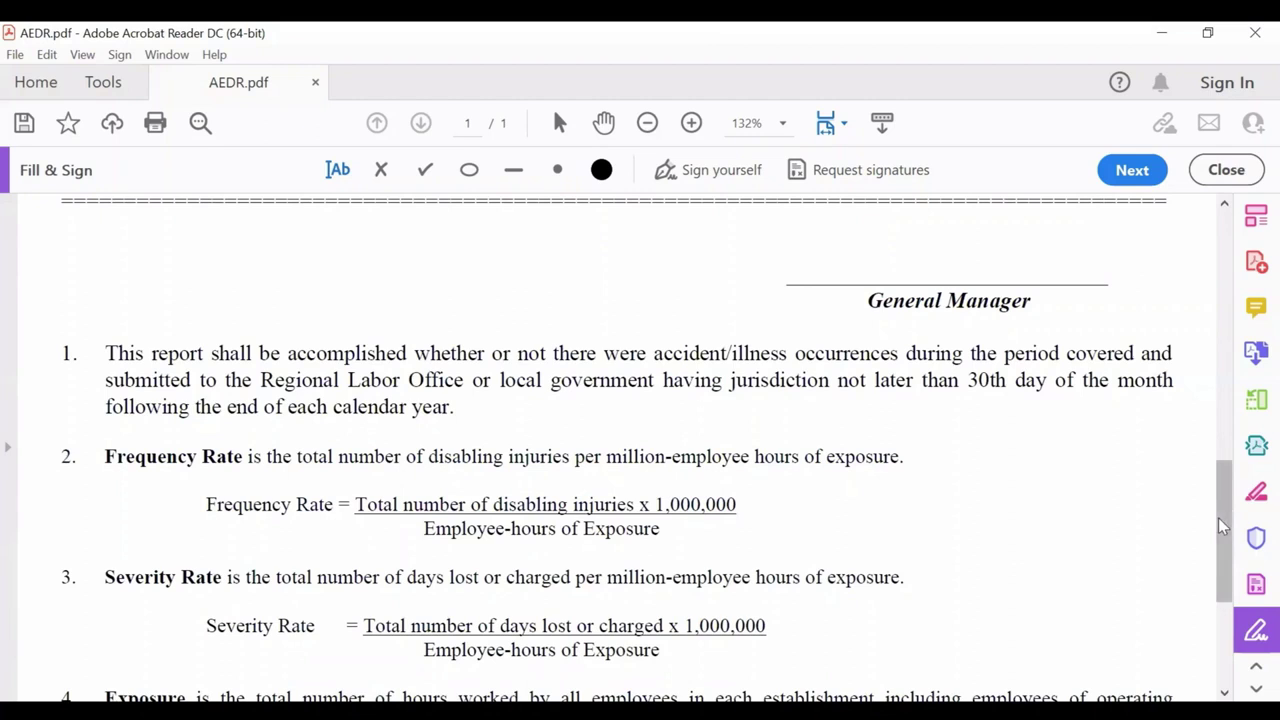
drag(1218, 517, 1221, 548)
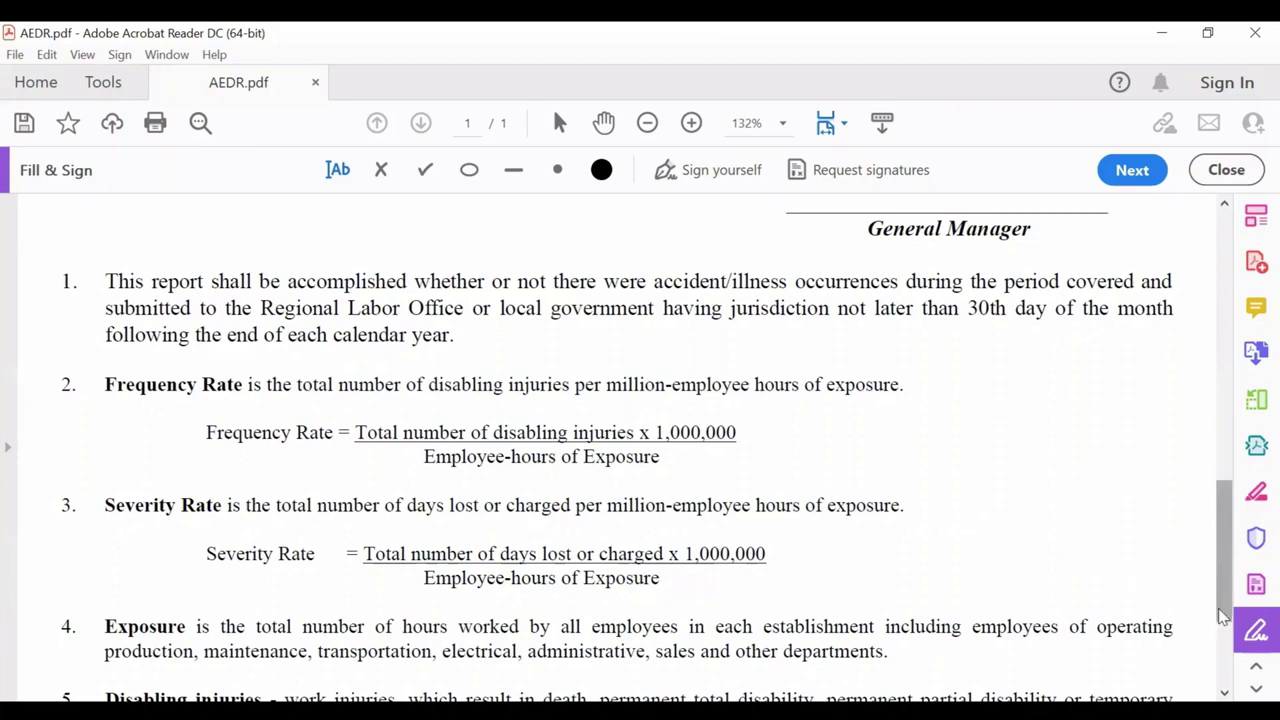
drag(1228, 609, 1224, 500)
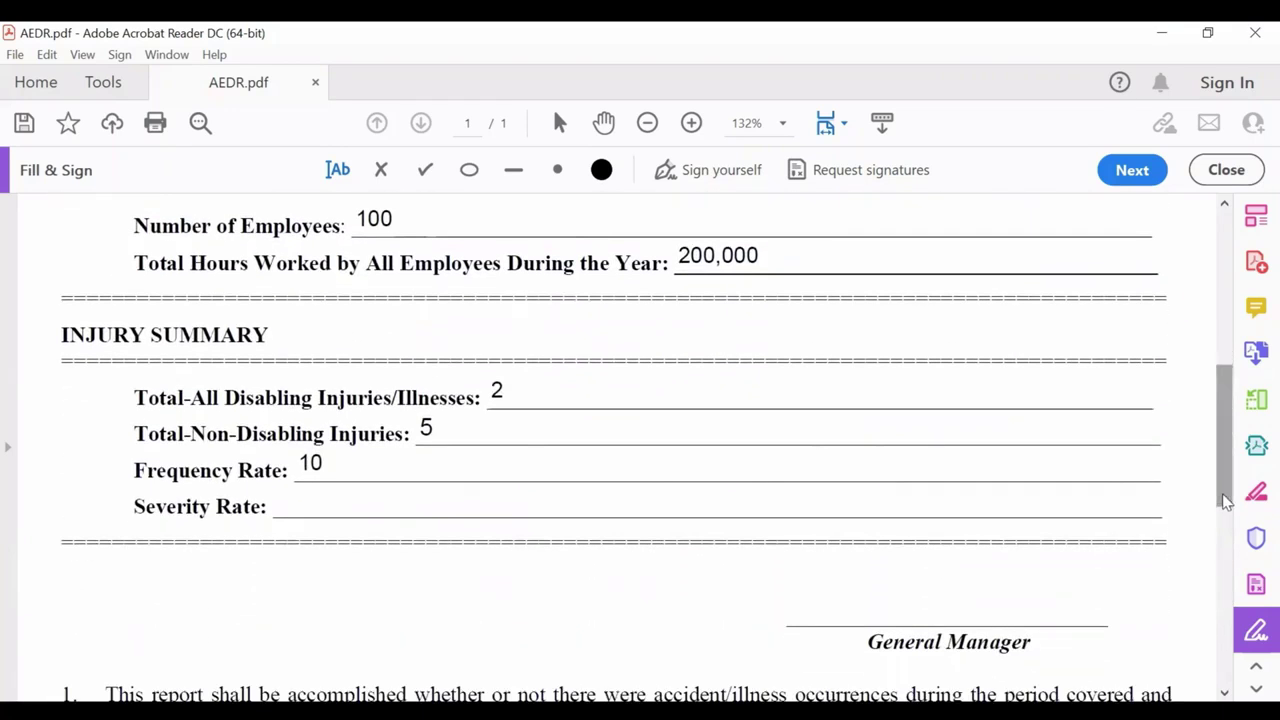
click(309, 500)
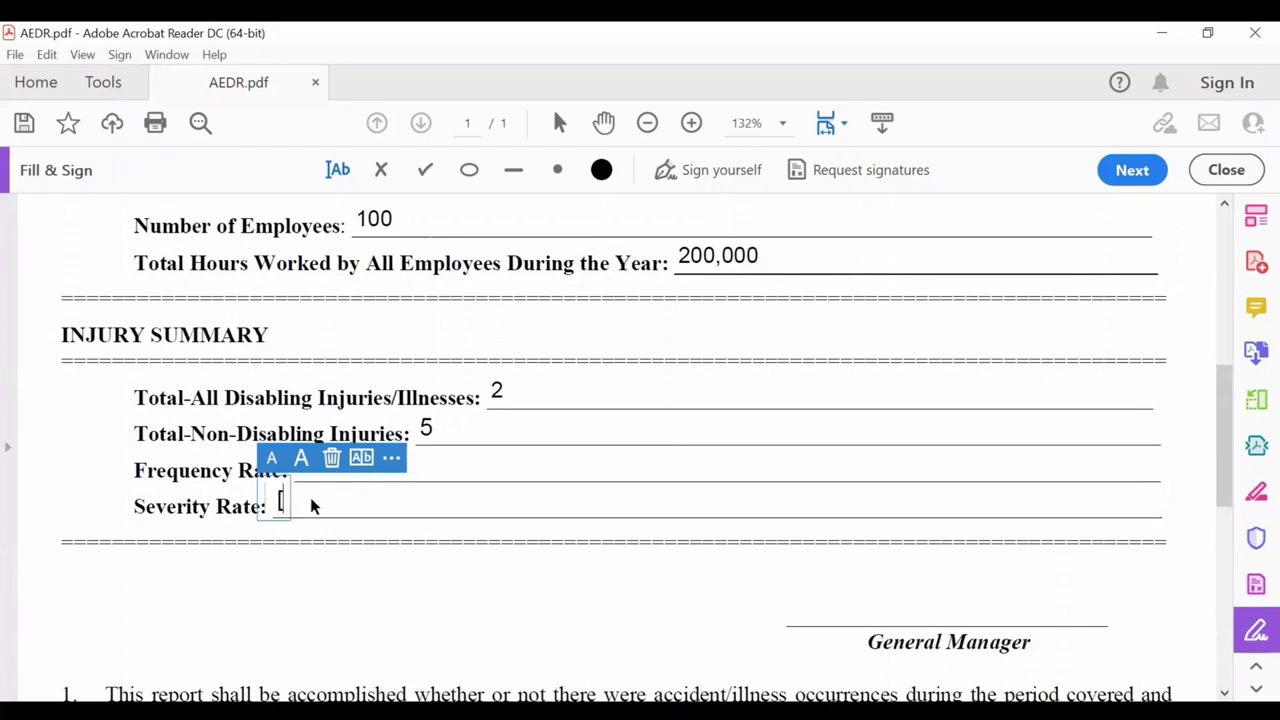
text([10x1,)
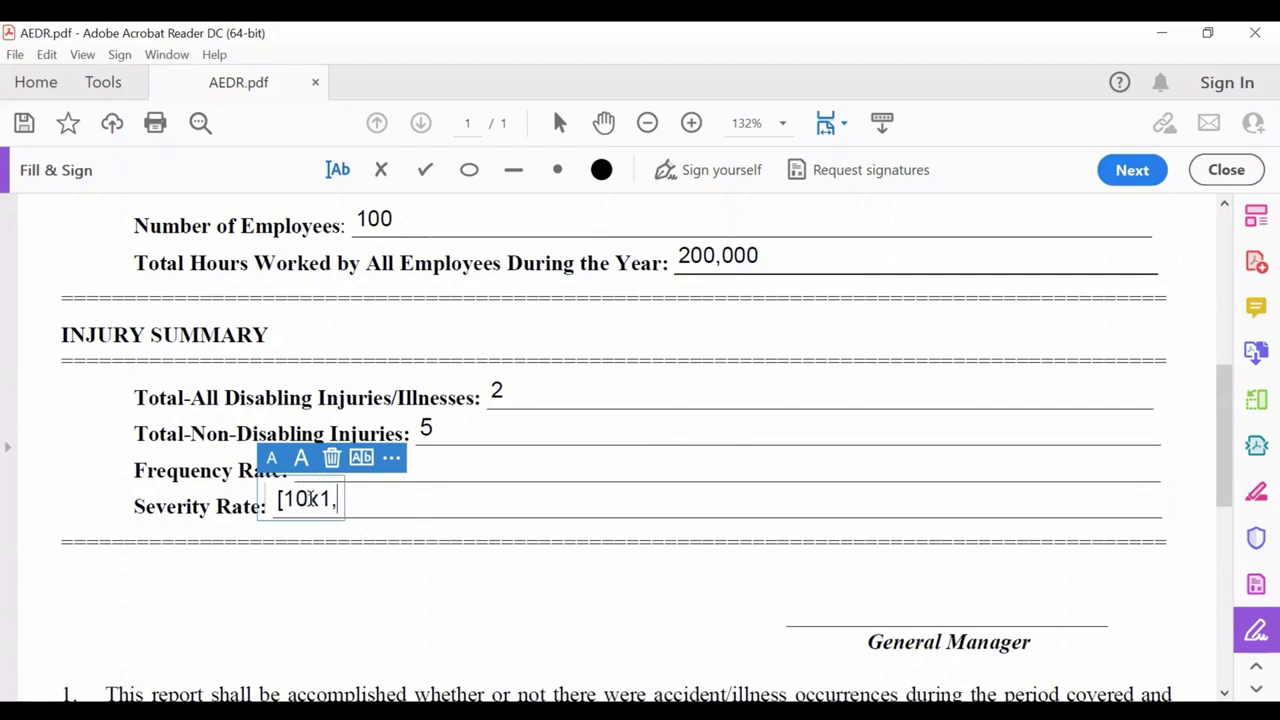
text(000,00)
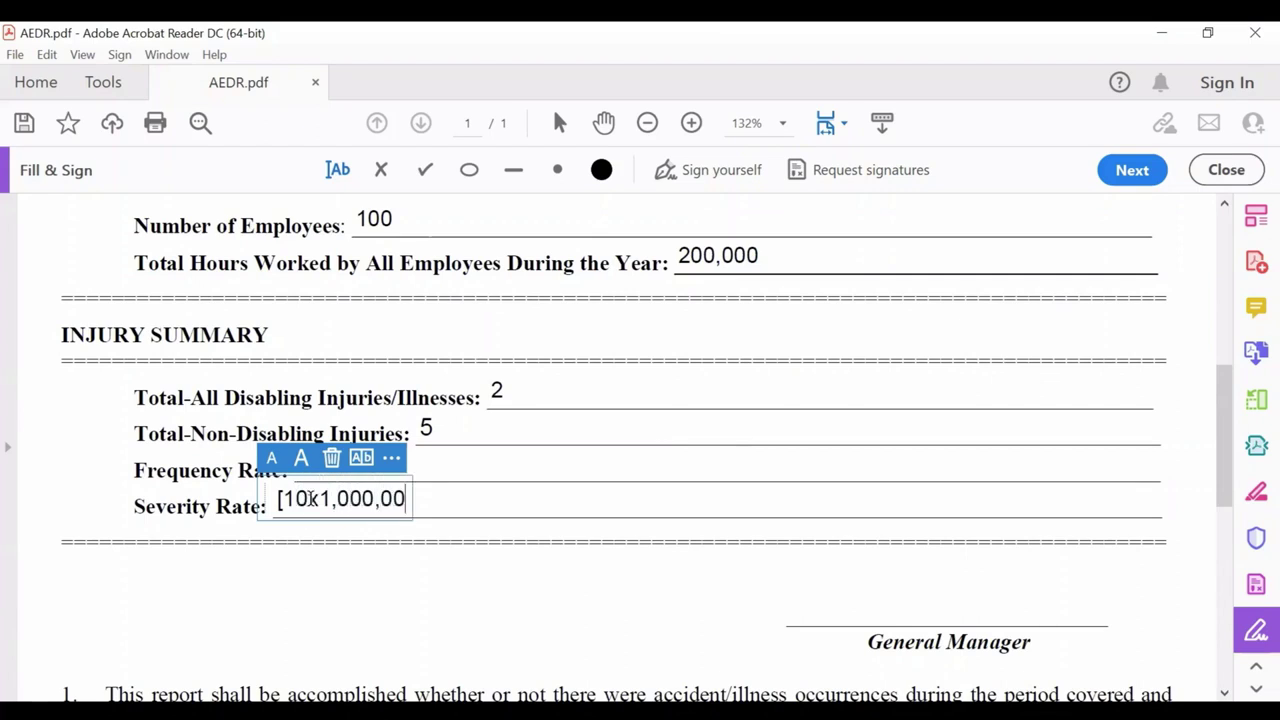
text(0]/200)
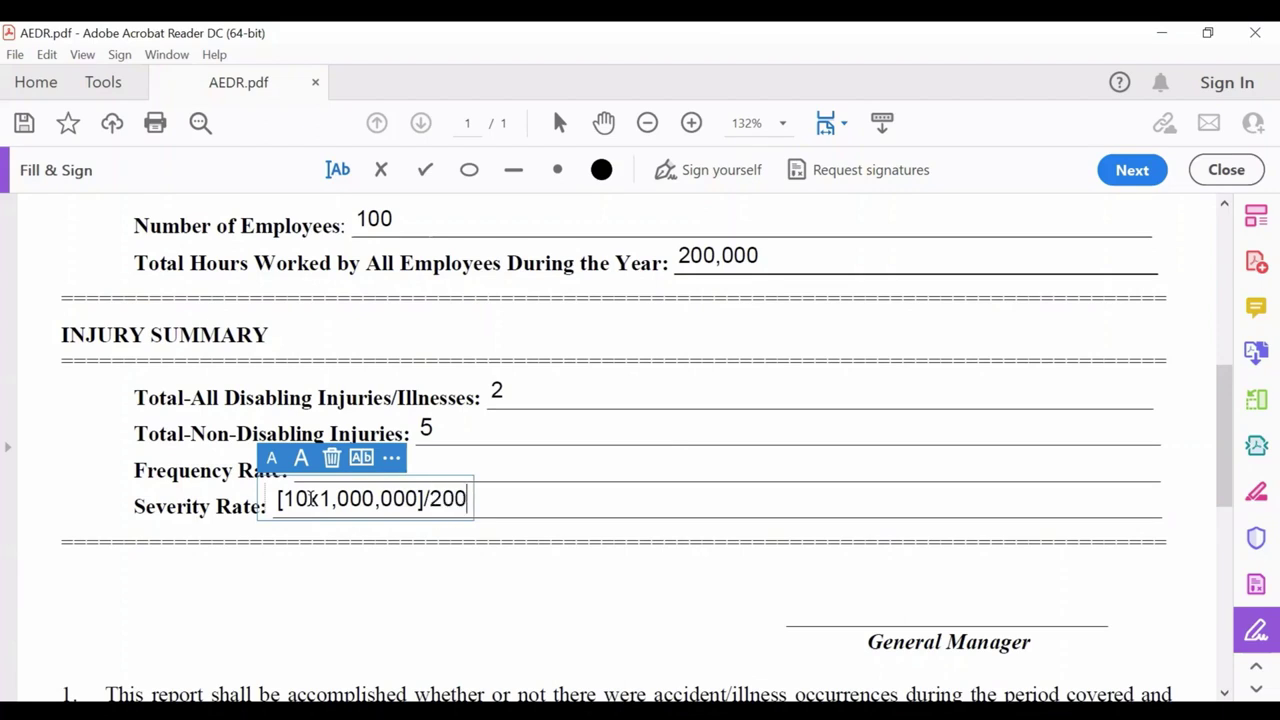
text(,000)
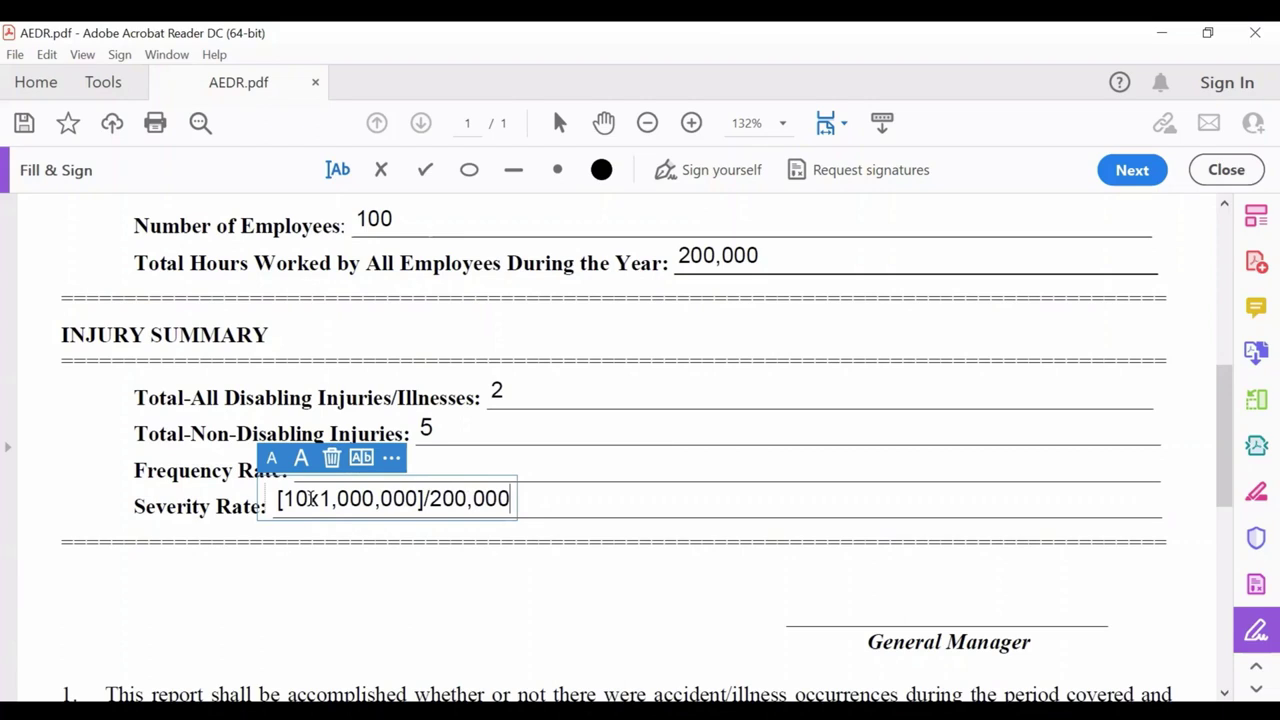
text(=50)
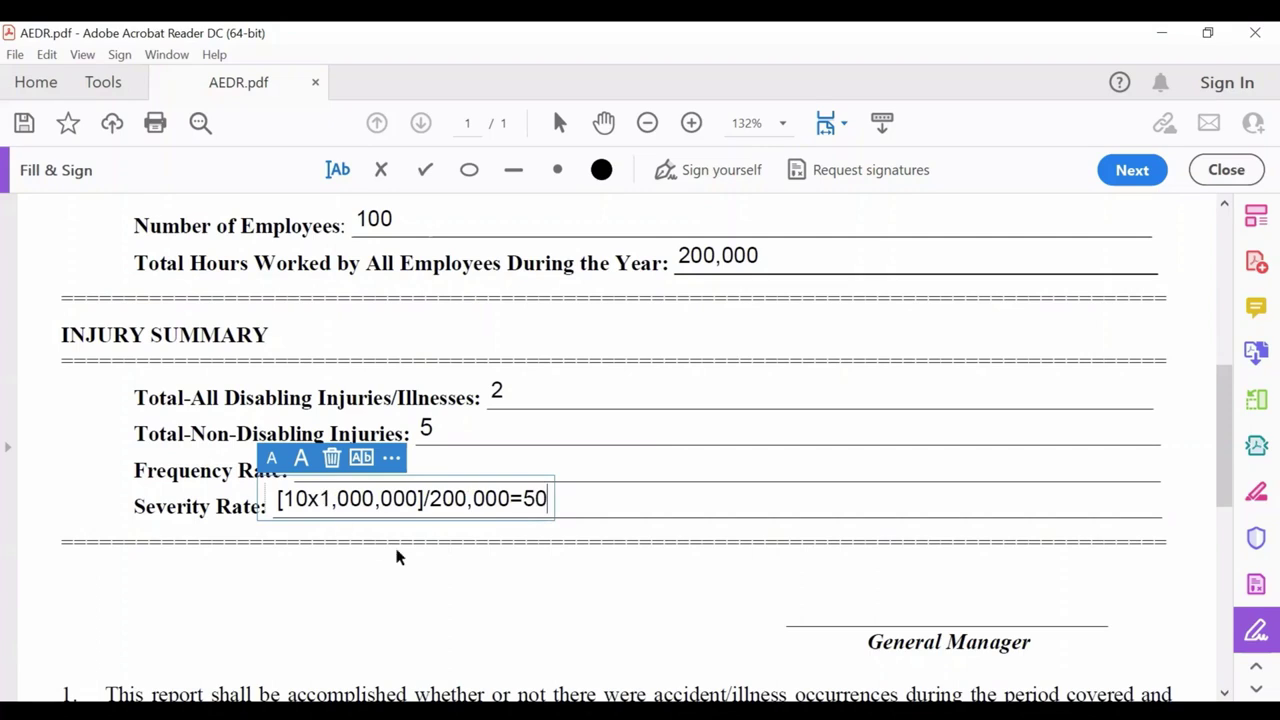
Replace the written-out calculation on the Severity Rate line with just 50
key(BackSpace)
key(BackSpace)
key(BackSpace)
key(BackSpace)
key(BackSpace)
key(BackSpace)
key(BackSpace)
key(BackSpace)
key(BackSpace)
key(BackSpace)
key(BackSpace)
key(BackSpace)
key(BackSpace)
key(BackSpace)
key(BackSpace)
key(BackSpace)
key(BackSpace)
key(BackSpace)
key(BackSpace)
key(BackSpace)
key(BackSpace)
key(BackSpace)
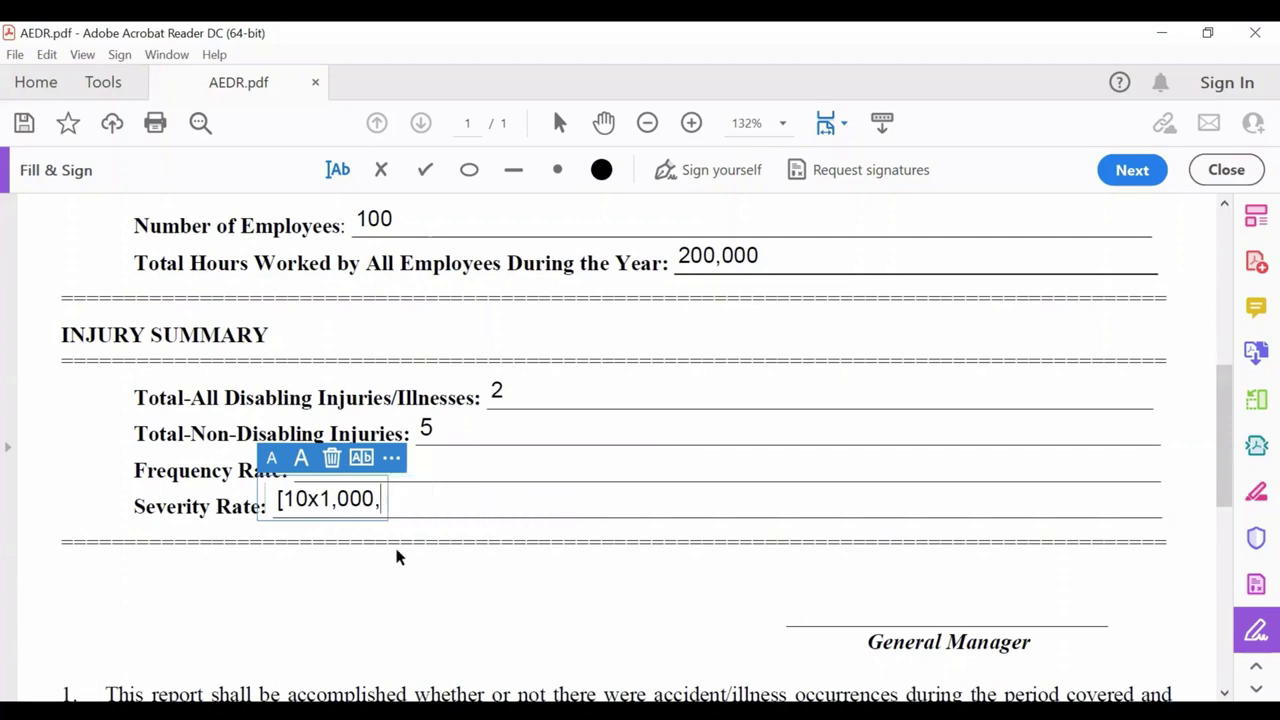
key(BackSpace)
key(BackSpace)
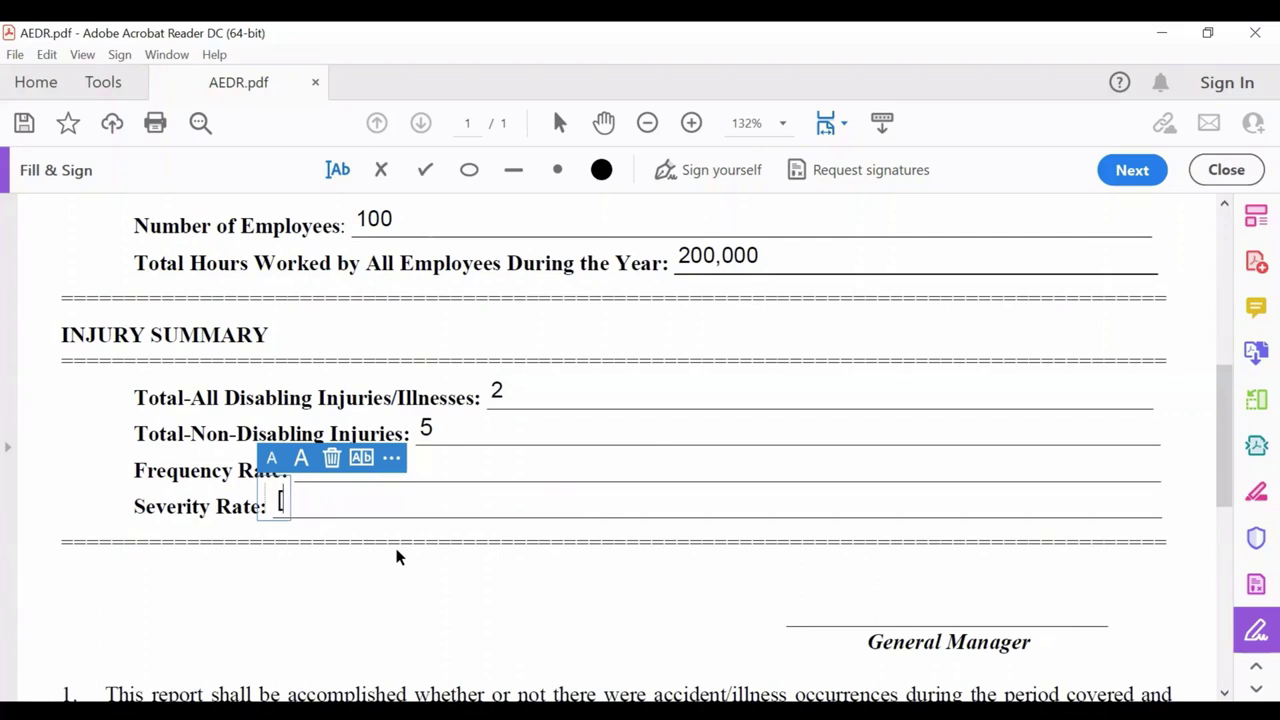
text(50)
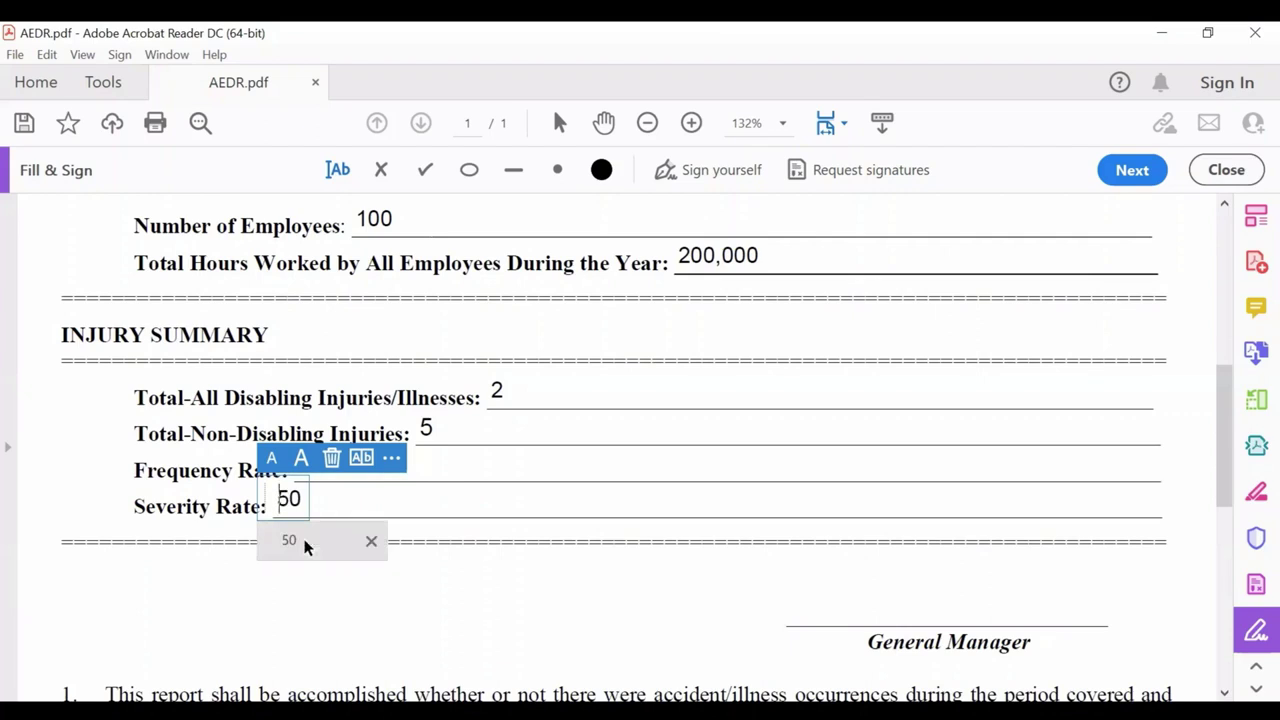
click(471, 567)
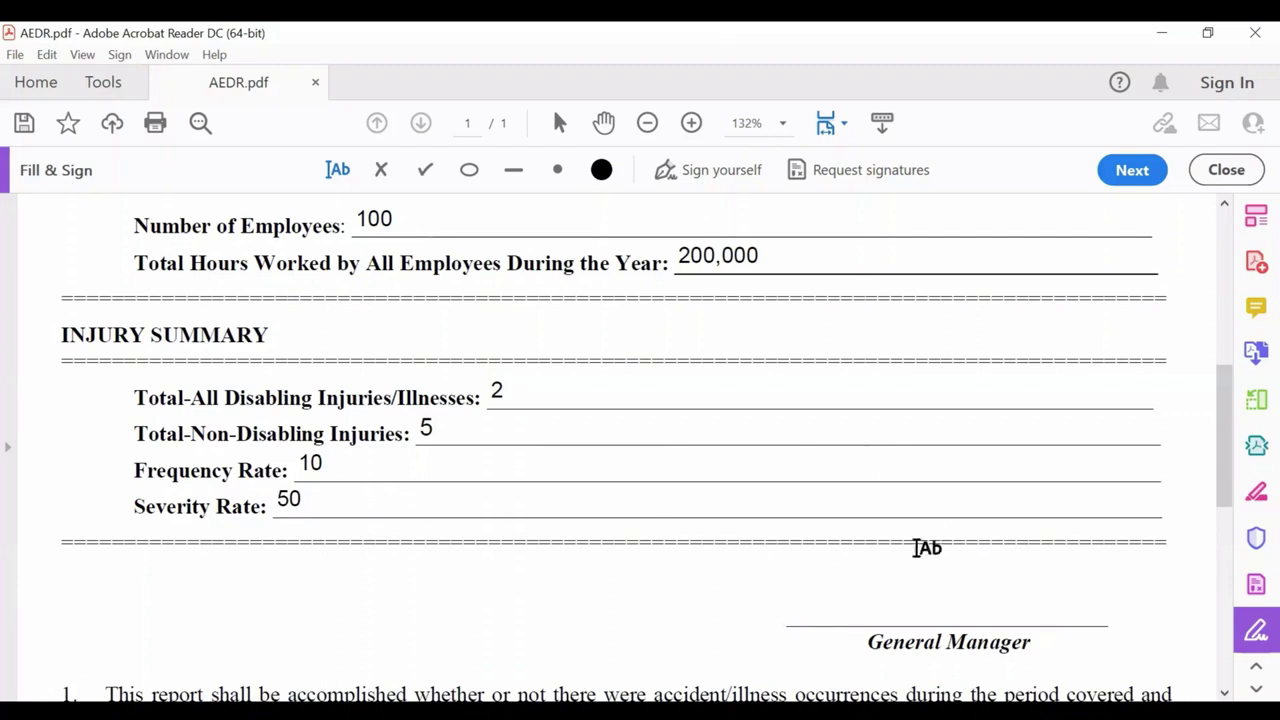
Enter the general manager's full name on the signature line above General Manager
click(886, 614)
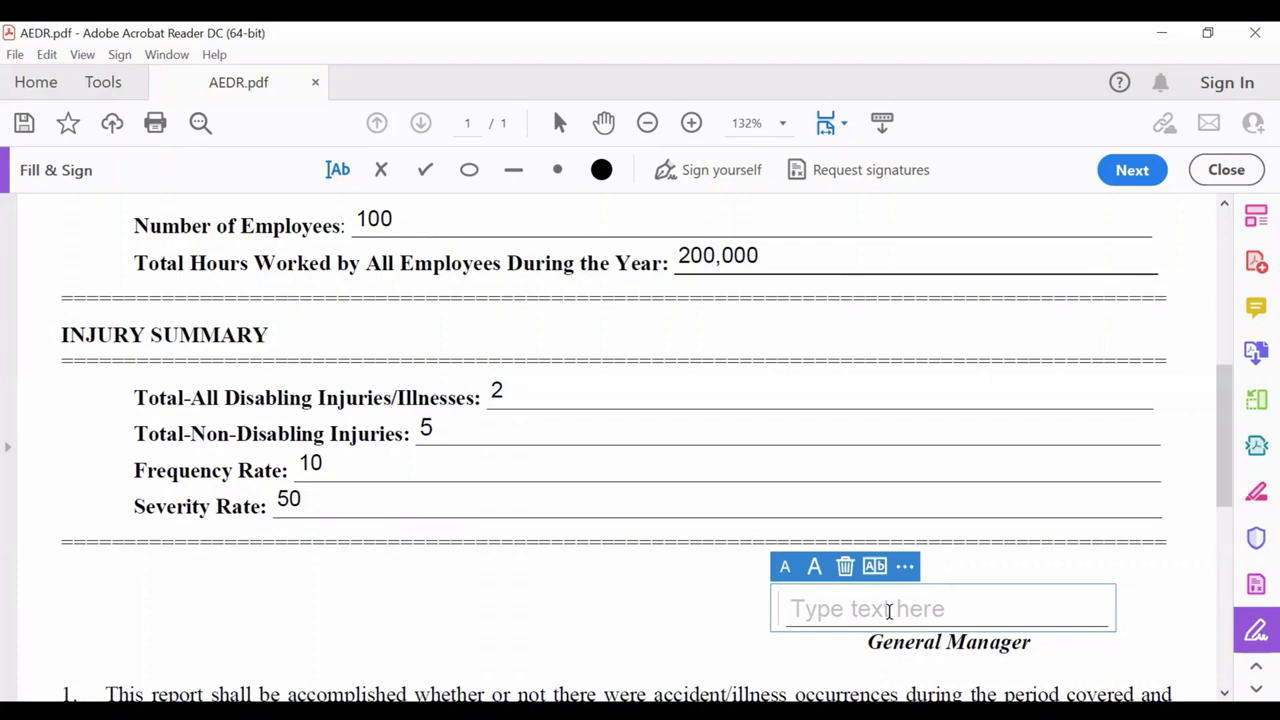
text(Juan)
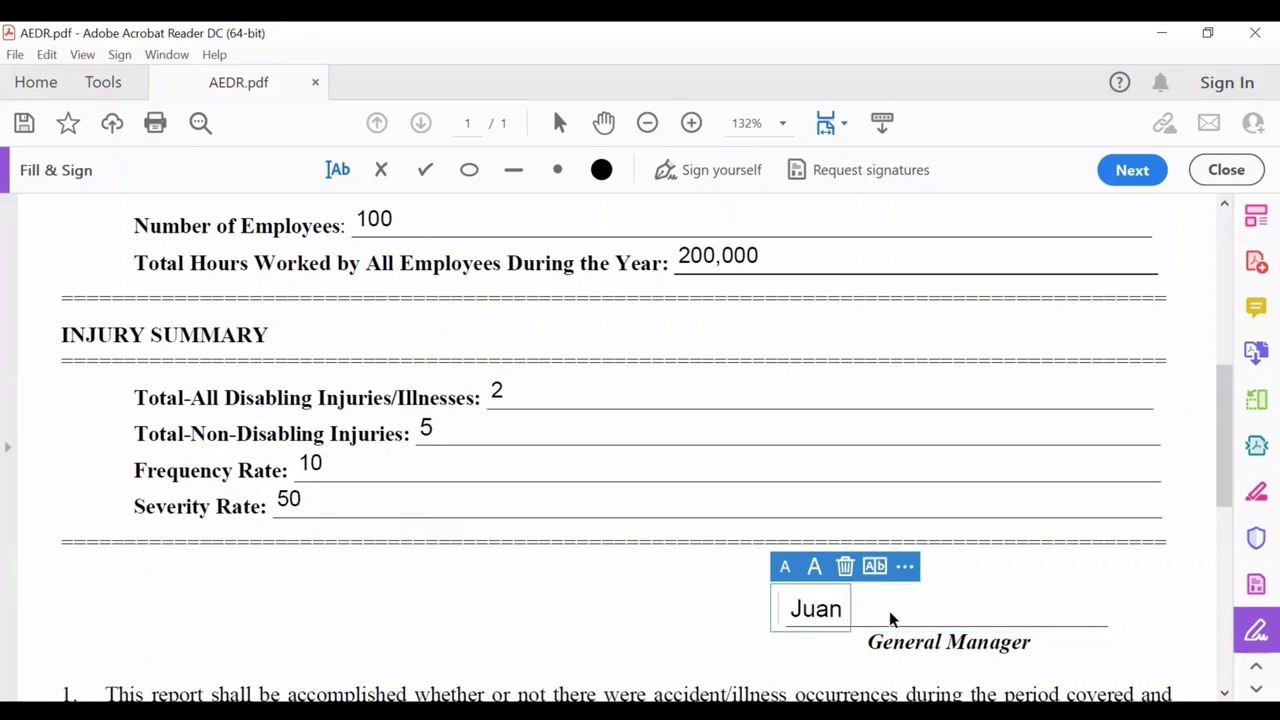
text( Dela Cruz)
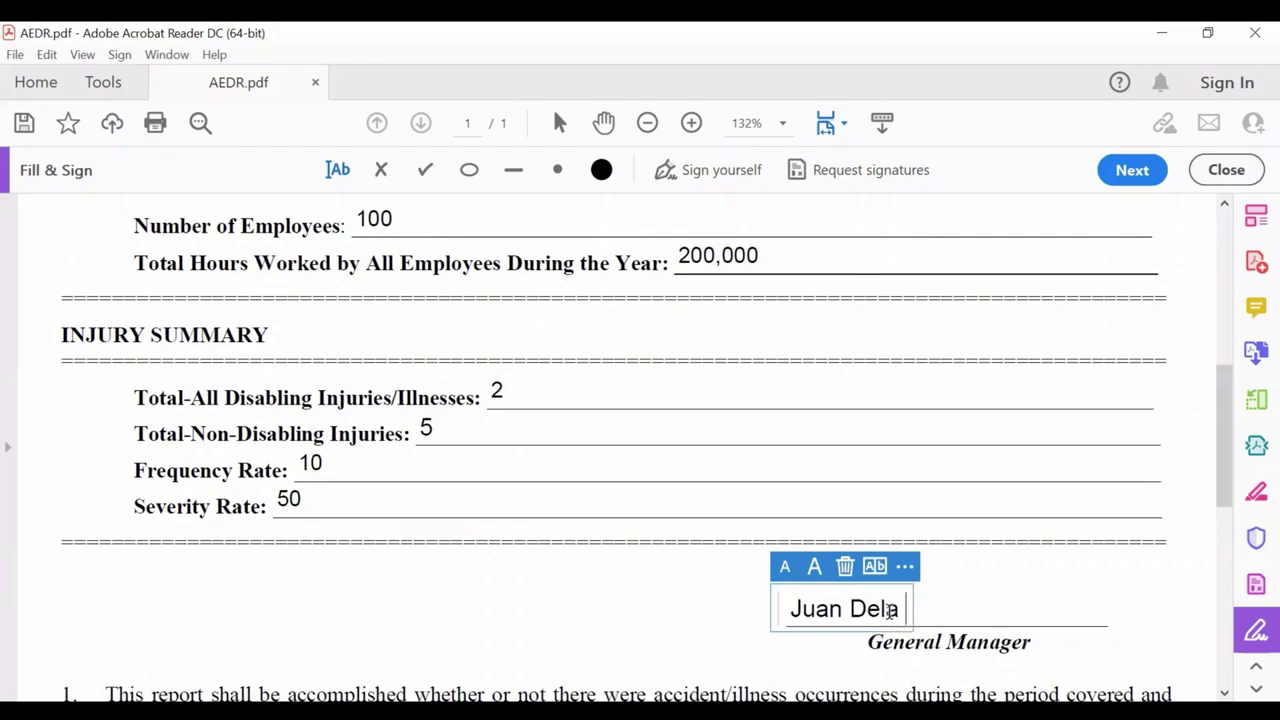